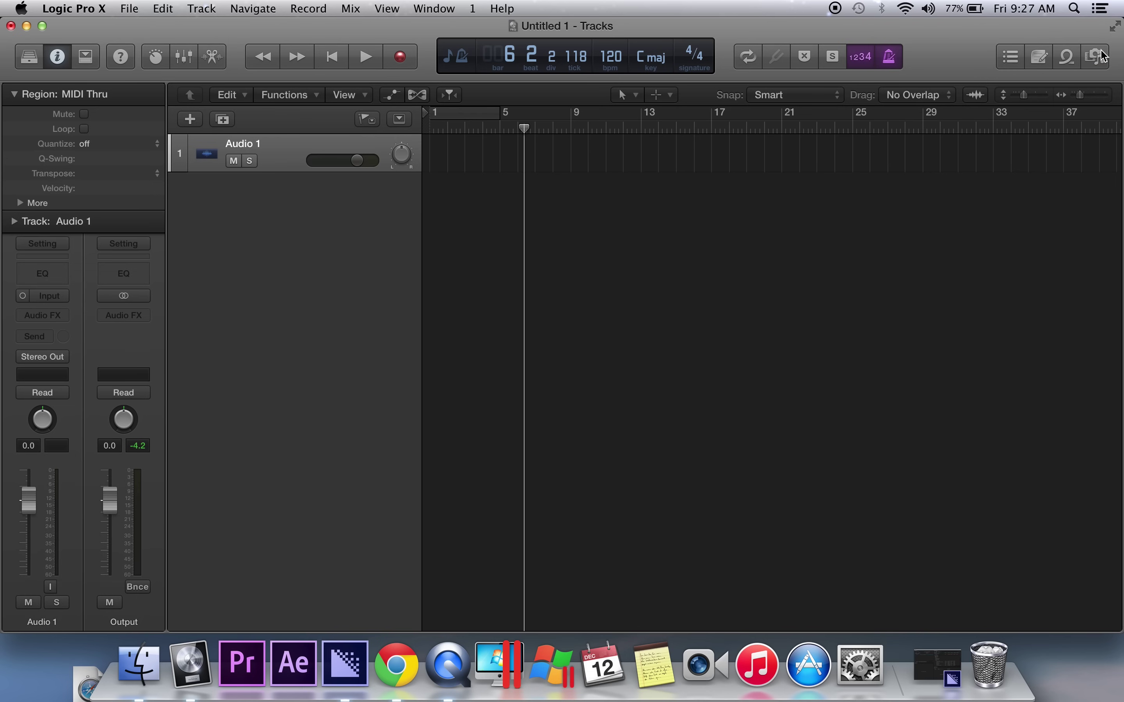
Drag y1vIMEhVDnQ.wav onto a new track at bar 1, return to the start, and close the browser.
left_click(1096, 56)
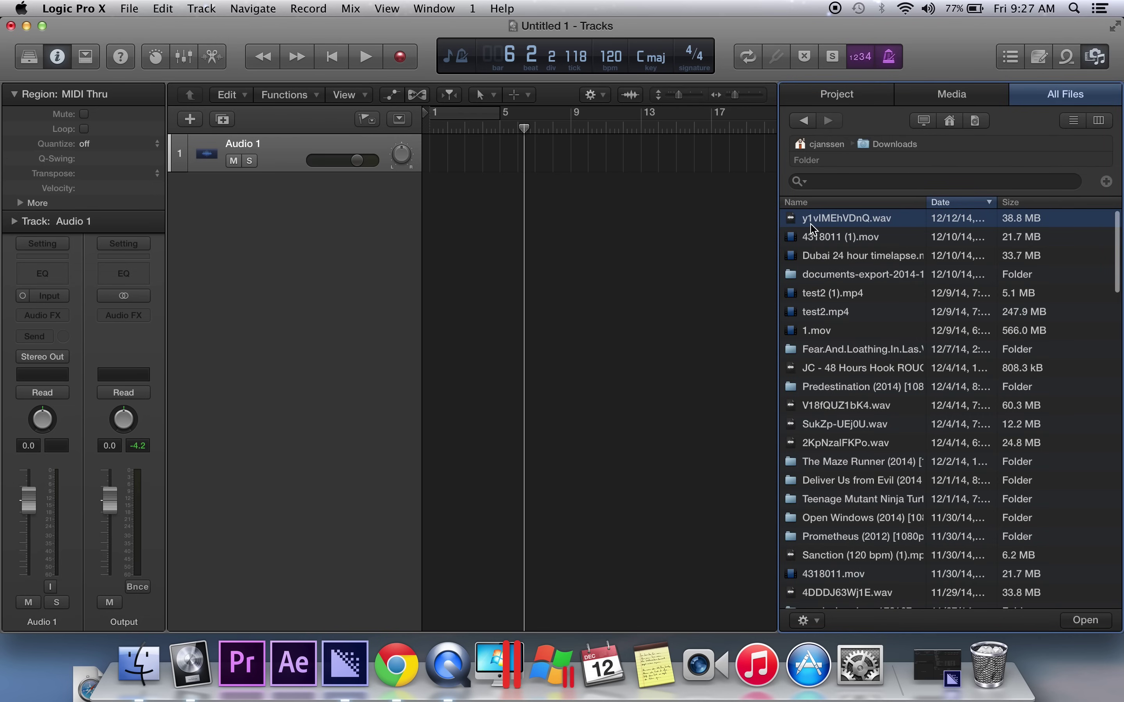
left_click_drag(820, 225, 425, 201)
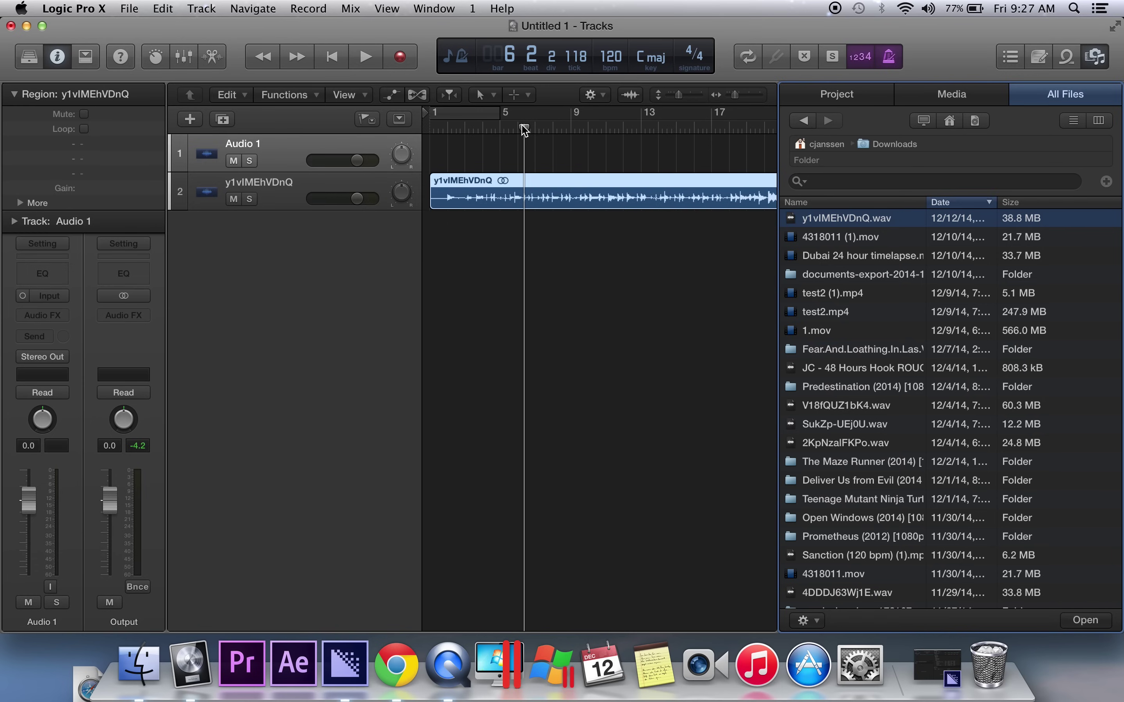
key("Return")
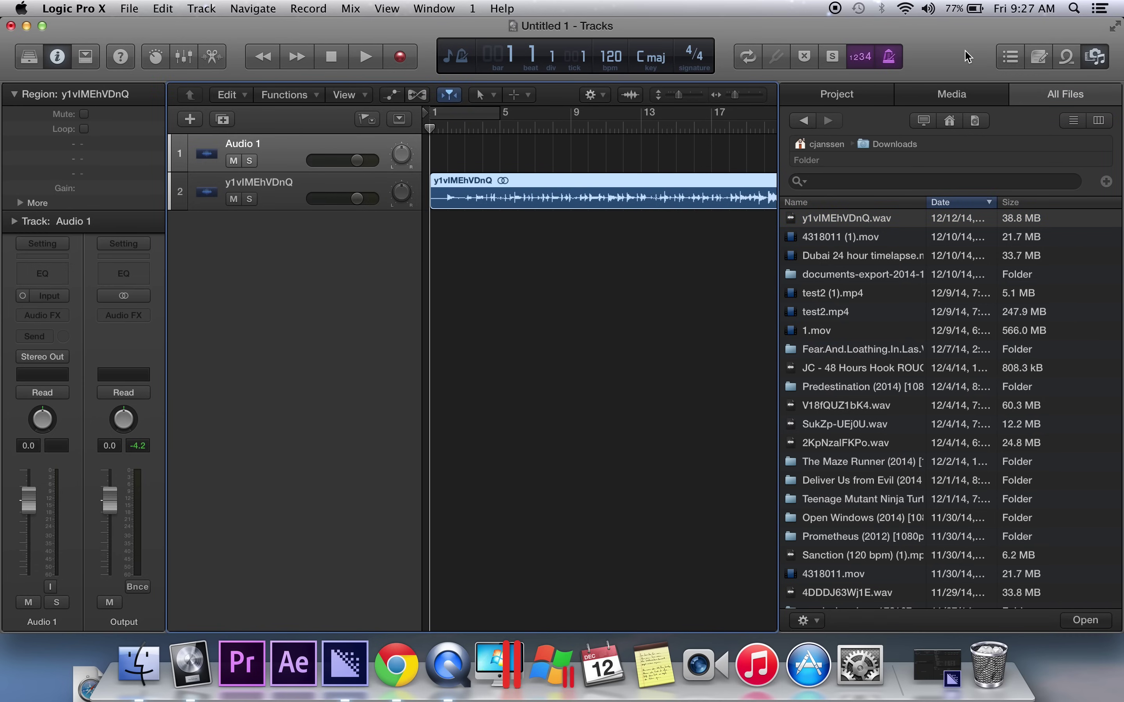
left_click(1095, 55)
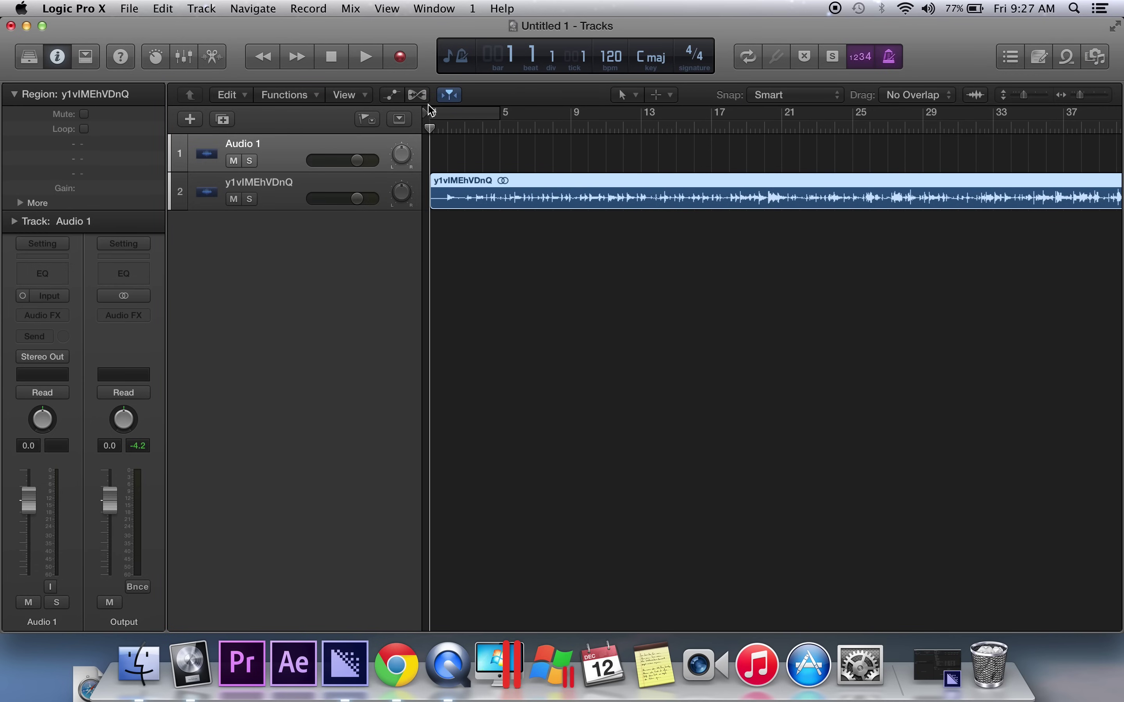
left_click(74, 9)
mouse_move(161, 88)
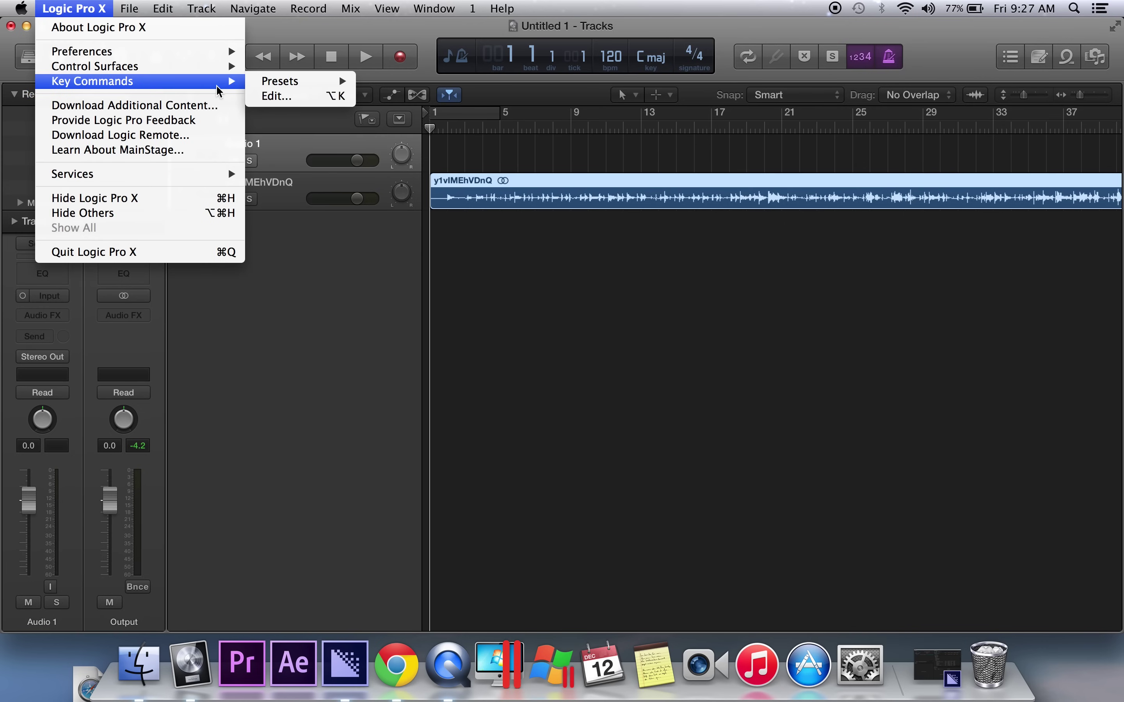
left_click(271, 97)
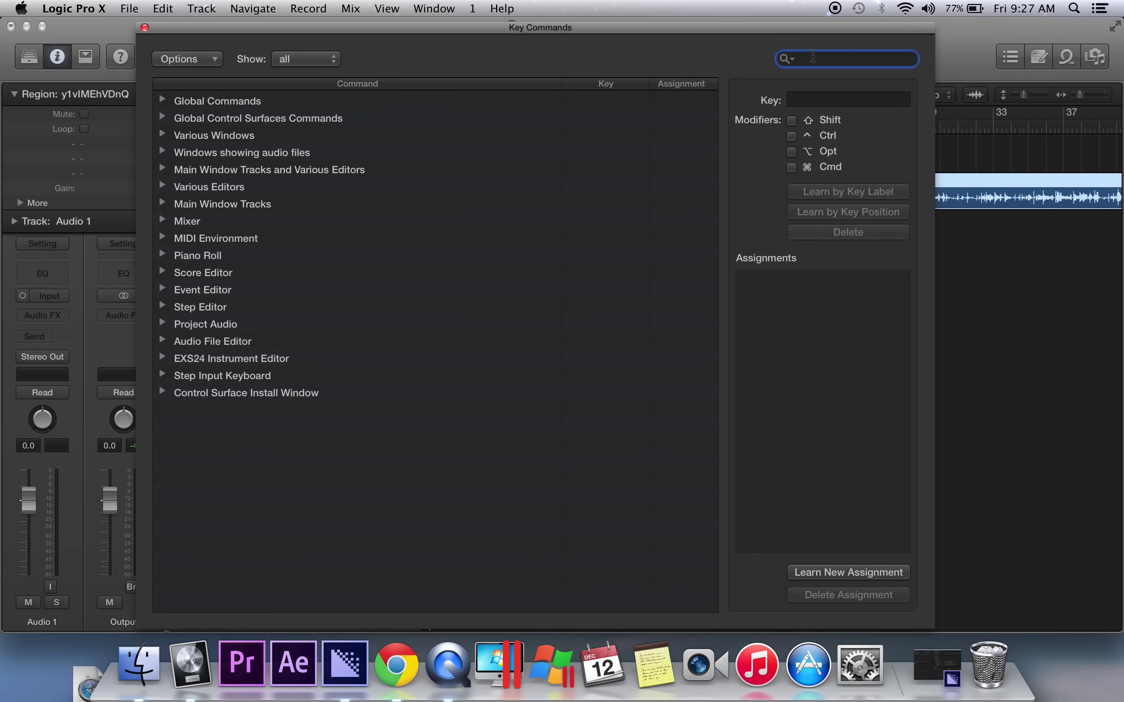
type("split")
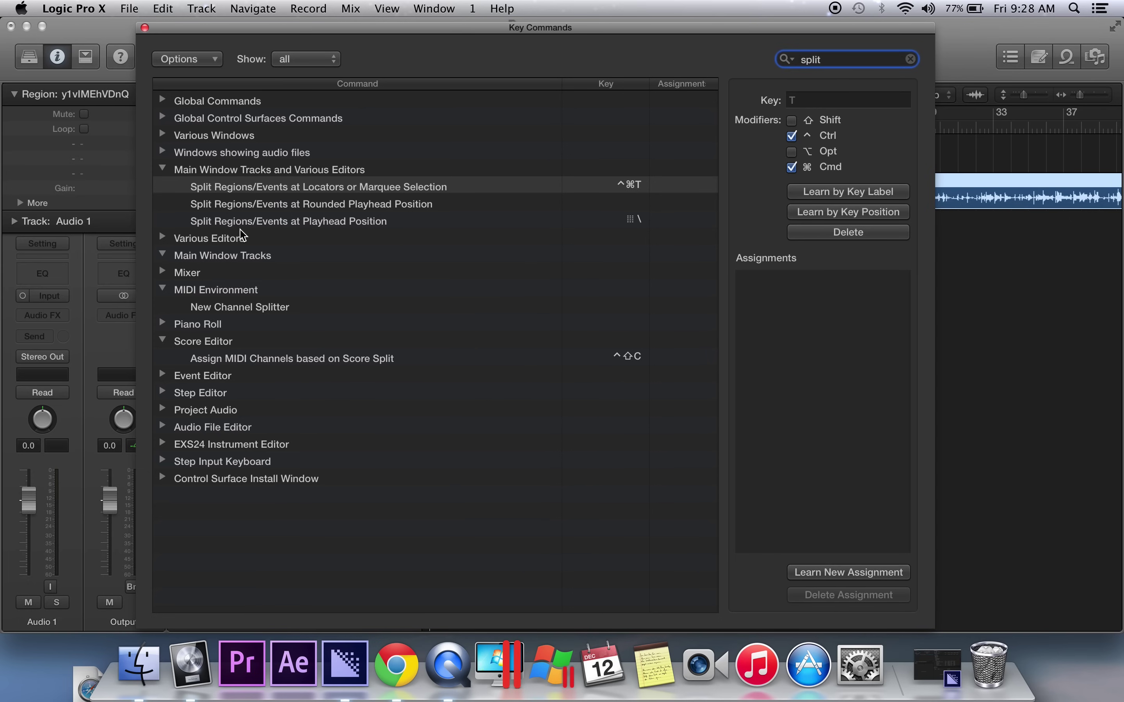
left_click(358, 224)
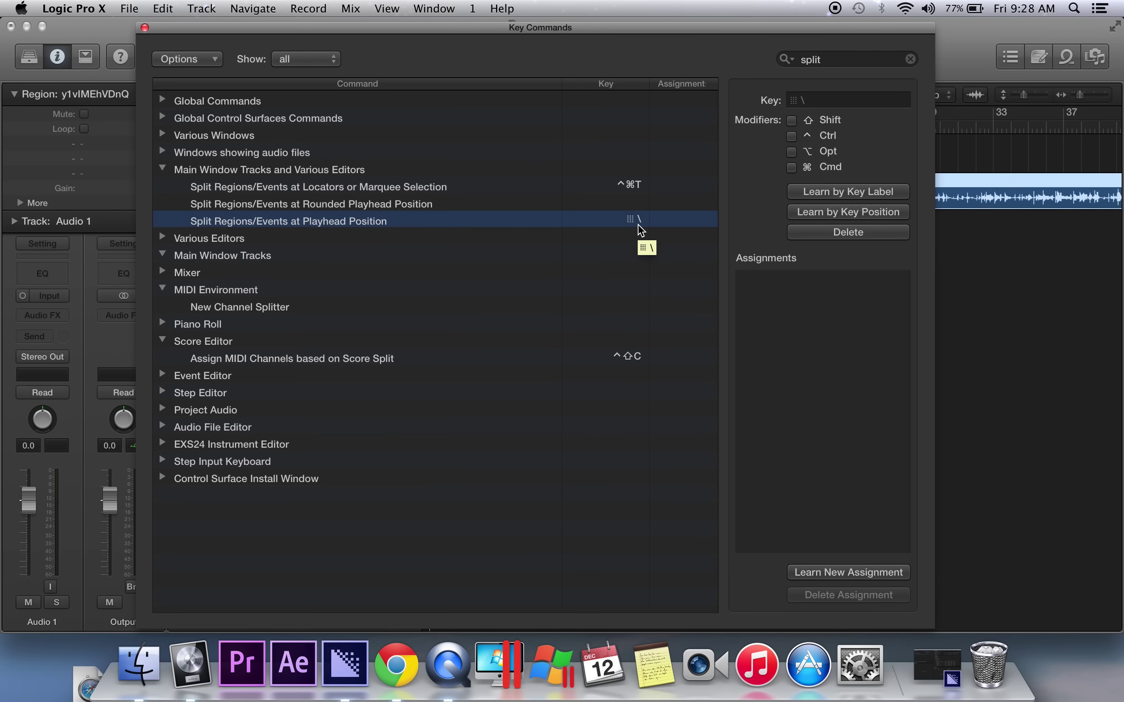
left_click(804, 214)
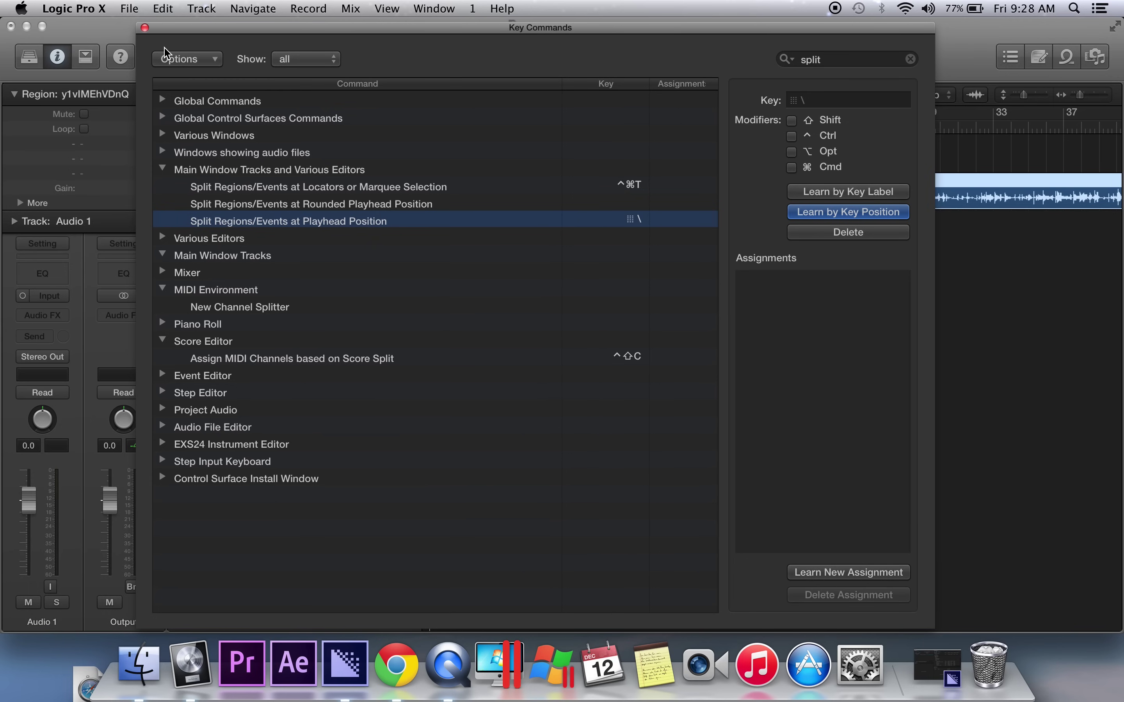
left_click(145, 27)
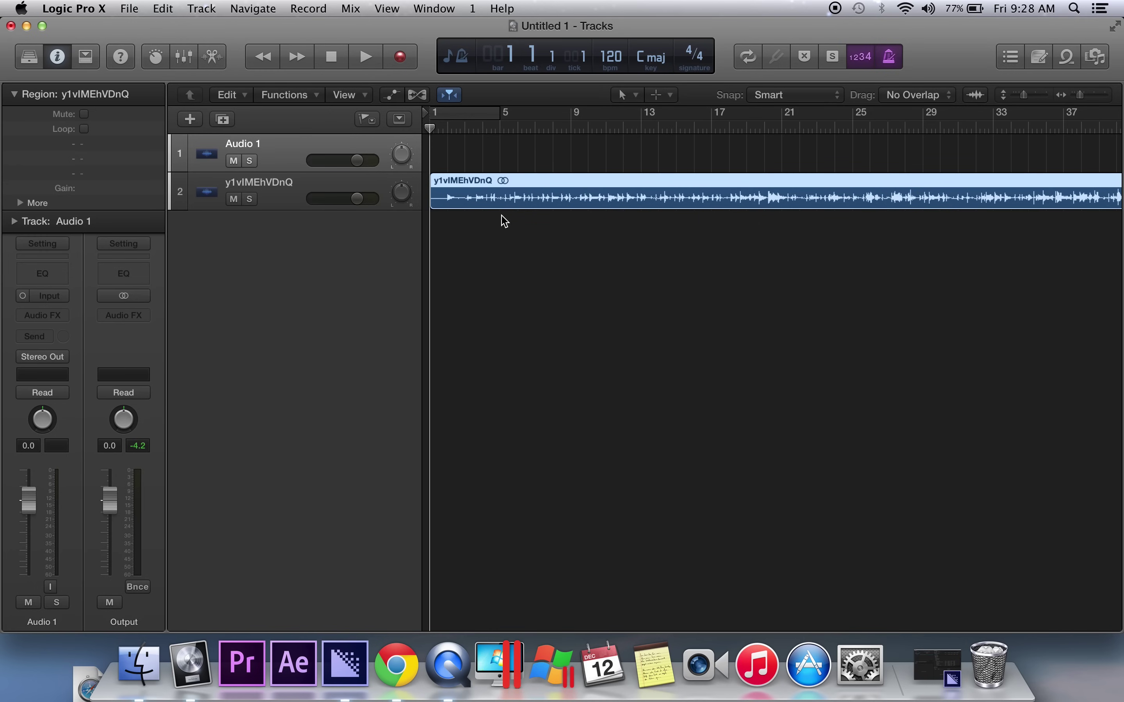
Leave Cycle off, fit the region in view, disable count-in and metronome, and start playback.
left_click(494, 117)
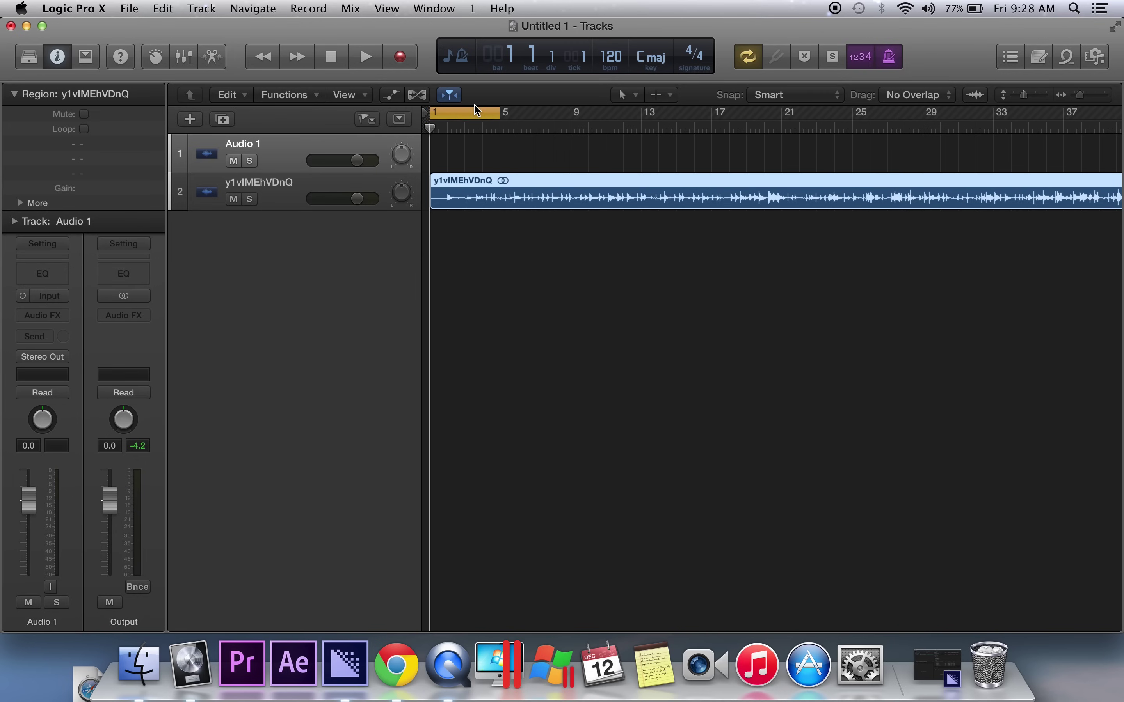
left_click(472, 114)
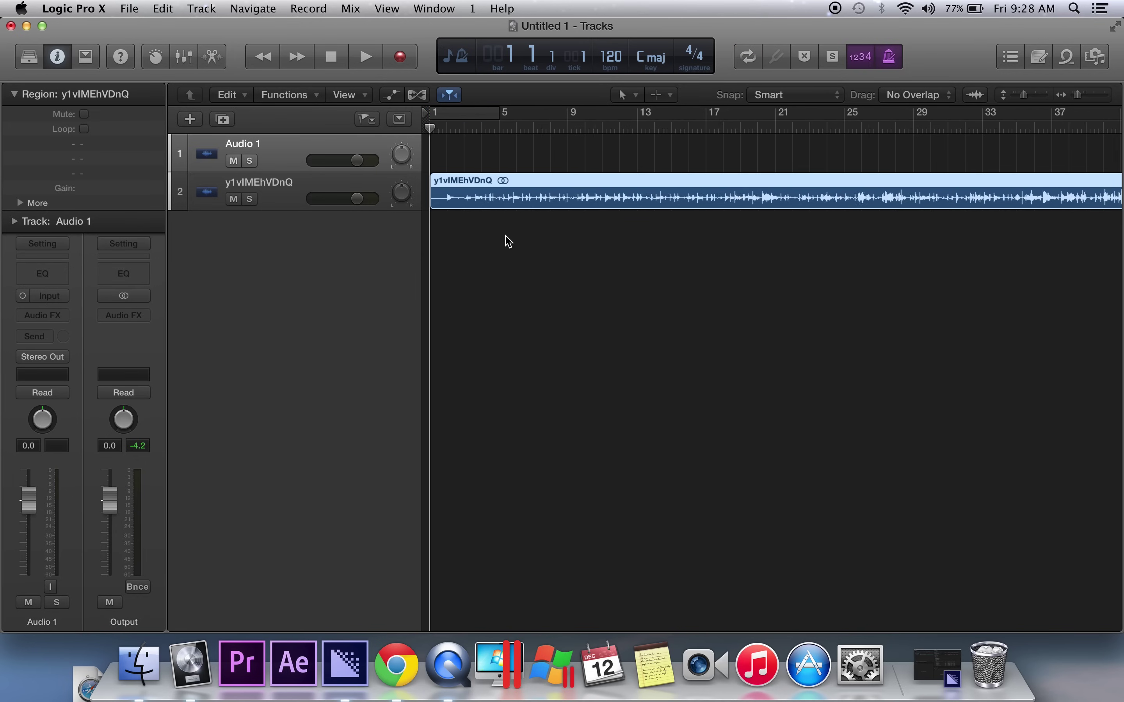
key("super+Left")
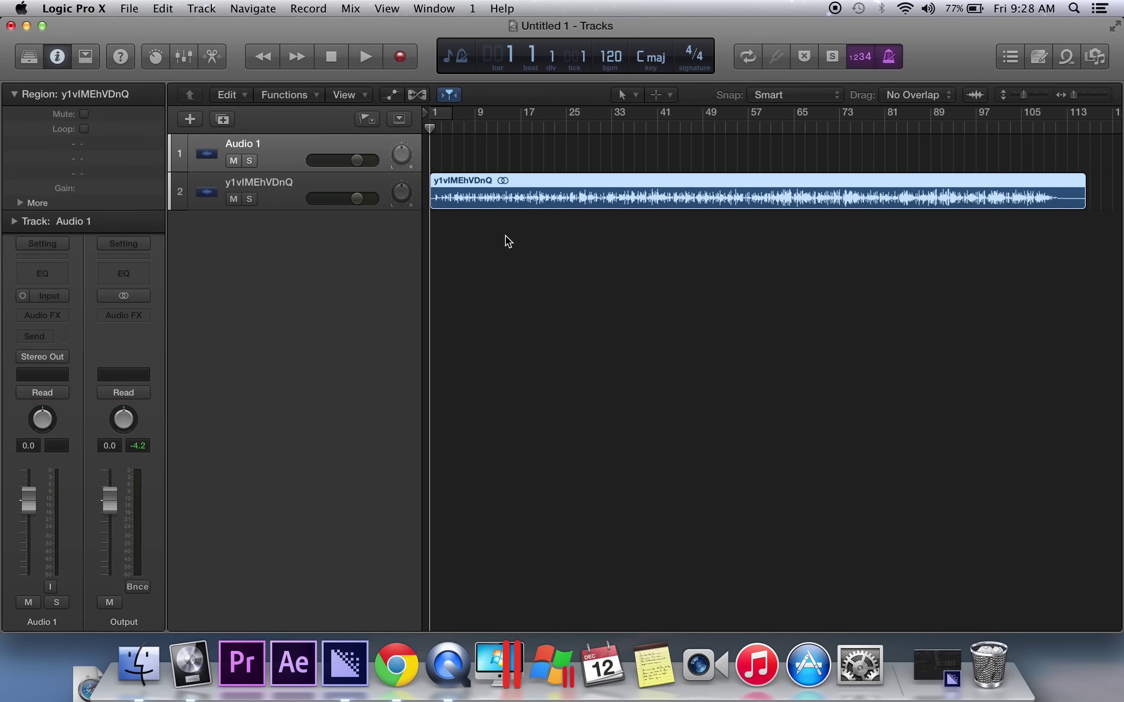
left_click(864, 58)
left_click(888, 58)
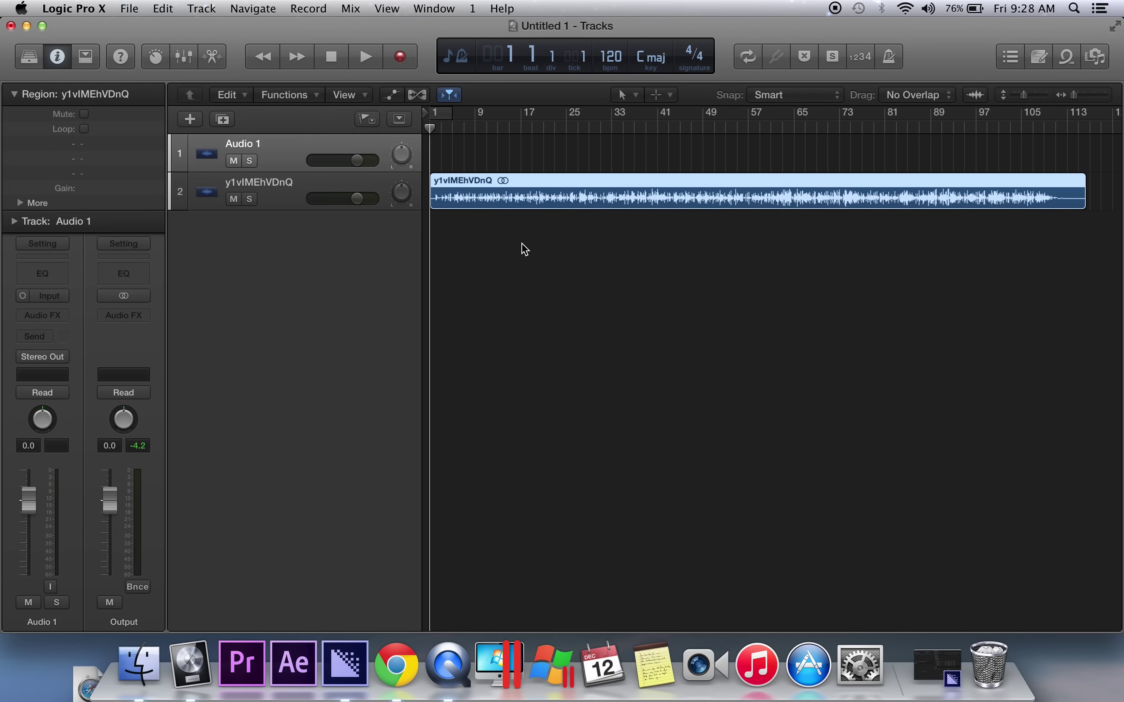
key("space")
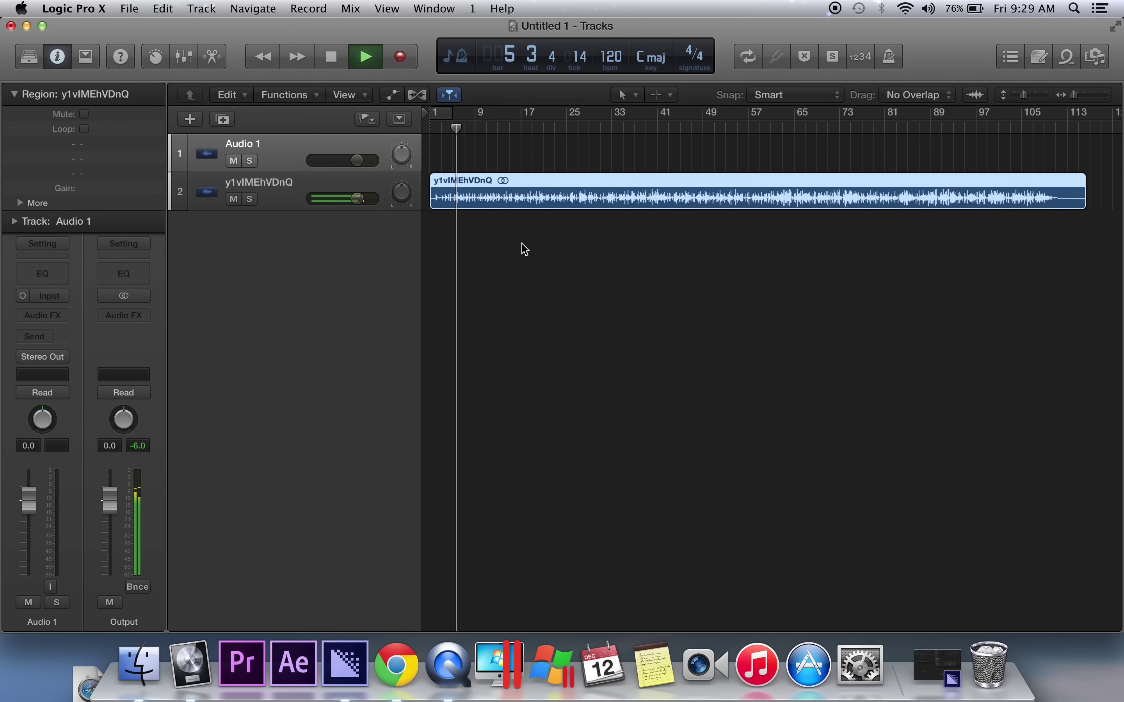
Split the playing region at the playhead on three successive hits with Cmd+T.
key("super+t")
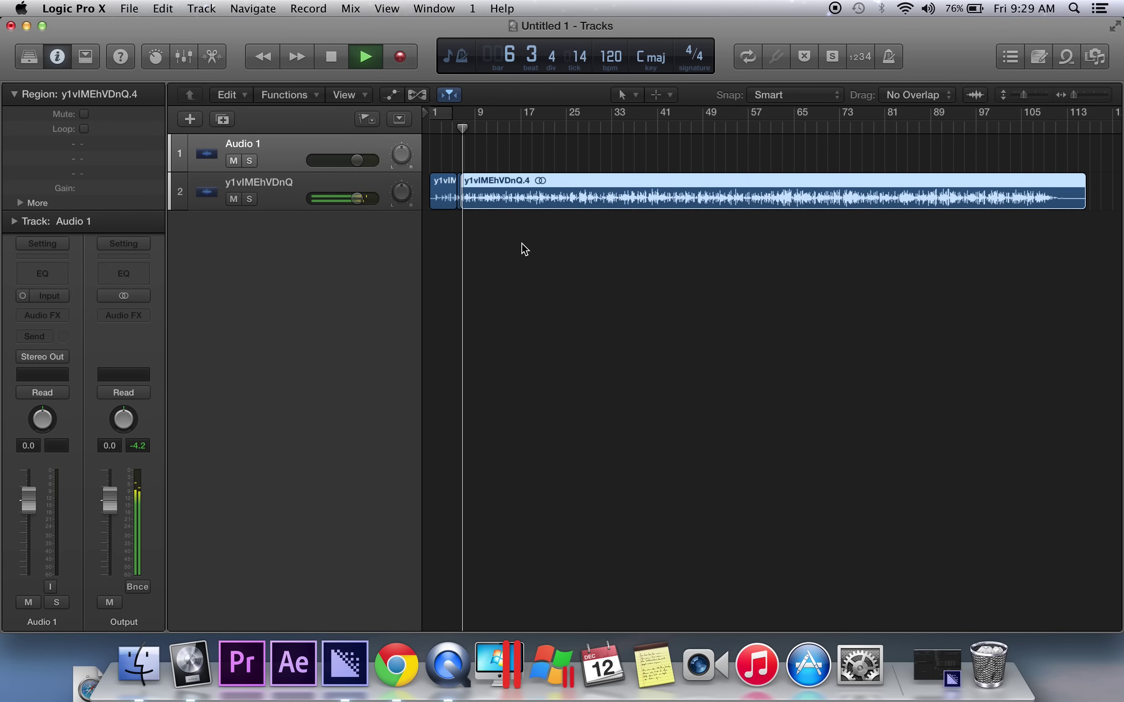
key("super+t")
key("super+t")
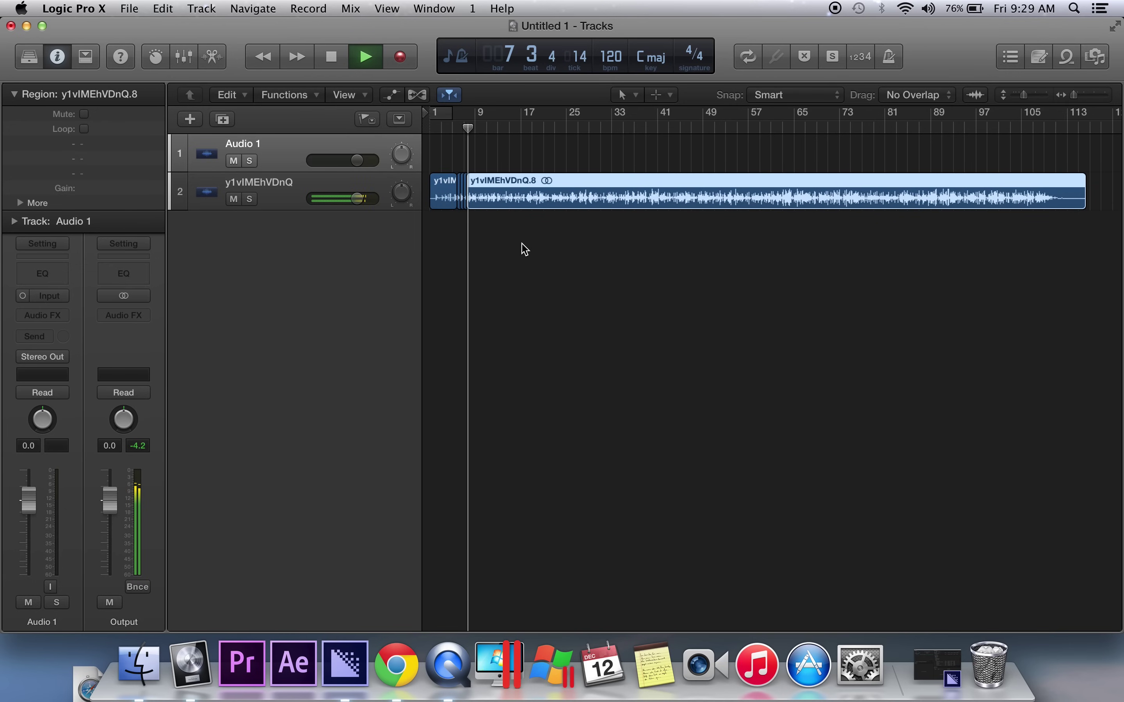
key("super+t")
key("super+t")
key("super+t")
key("super+t")
key("super+t")
key("super+t")
key("super+t")
key("super+t")
Stop playback and add a final split at bar 12.
key("space")
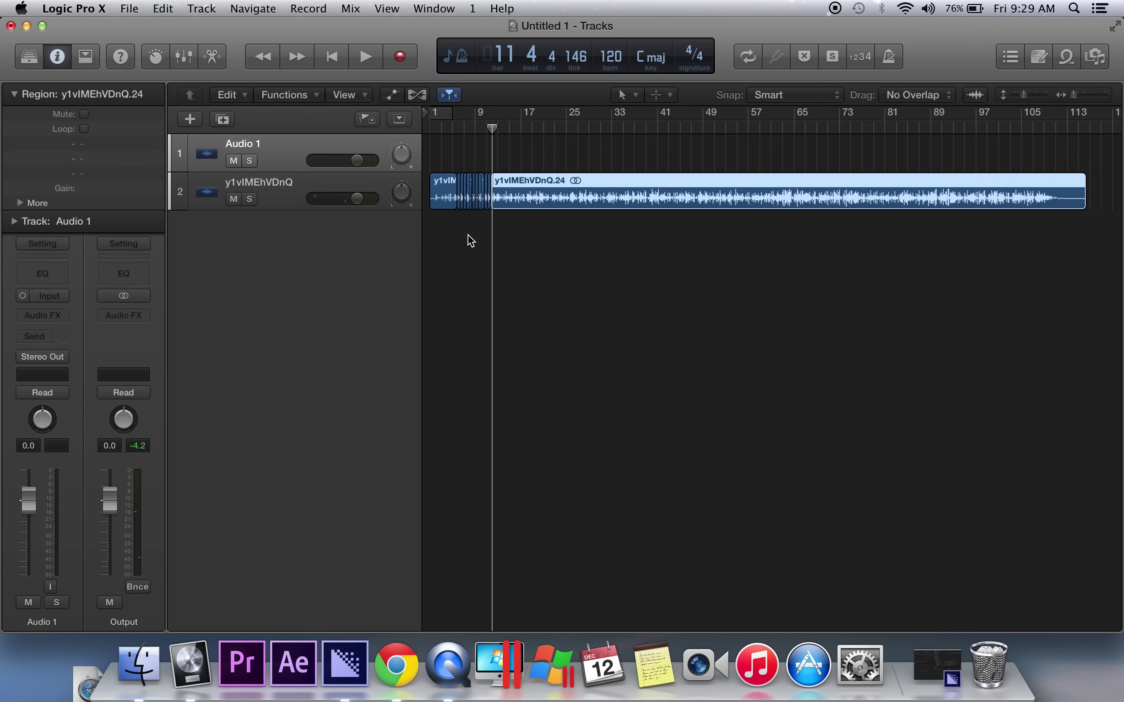
scroll(470, 240, "up", 10)
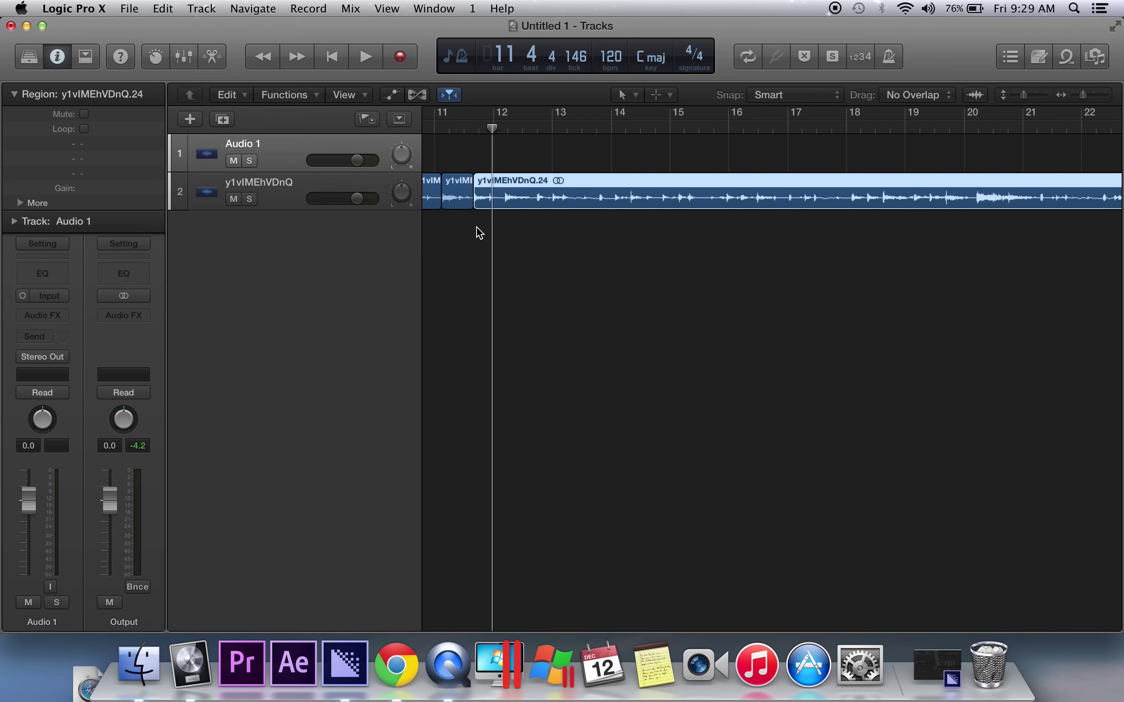
left_click_drag(492, 129, 500, 129)
key("super+t")
scroll(500, 151, "left", 10)
scroll(500, 152, "right", 2)
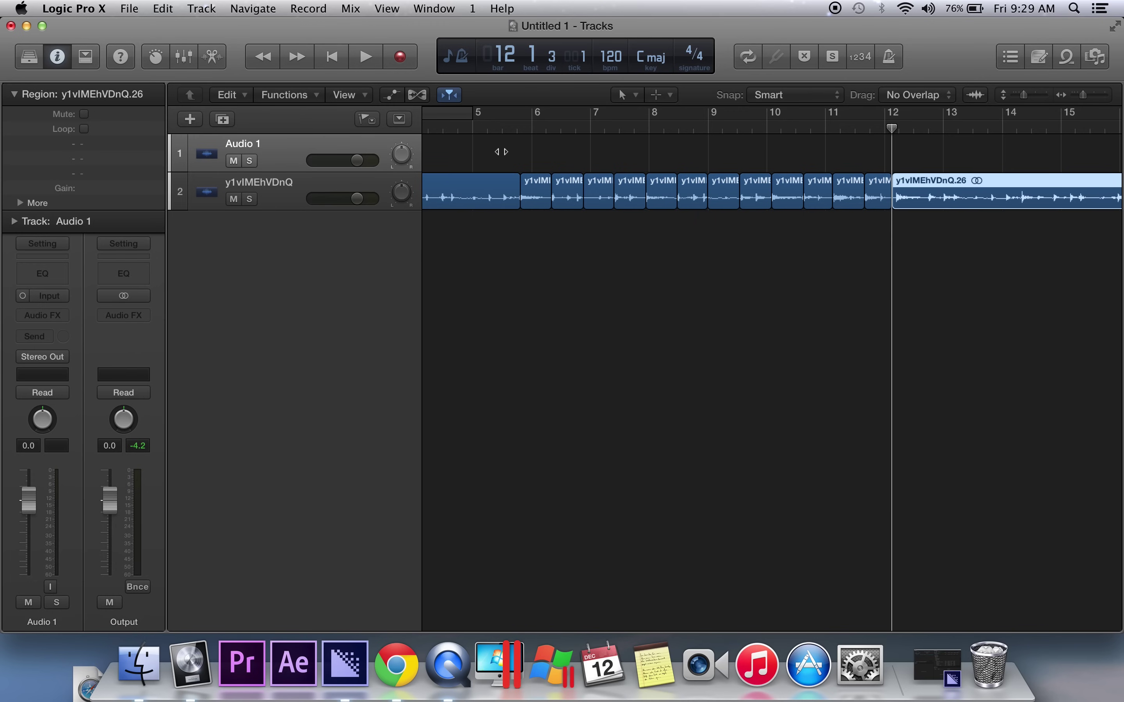
Create a Software Instrument track, Inst 1, and move it below the sample track.
left_click(188, 120)
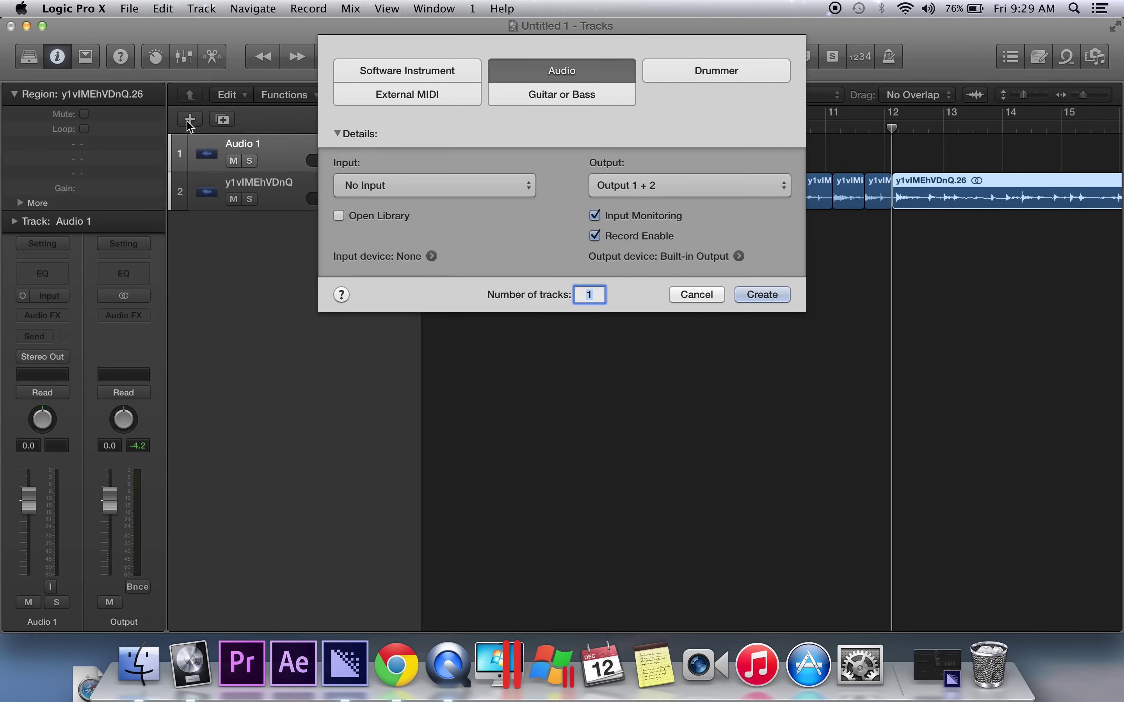
left_click(437, 66)
left_click(762, 216)
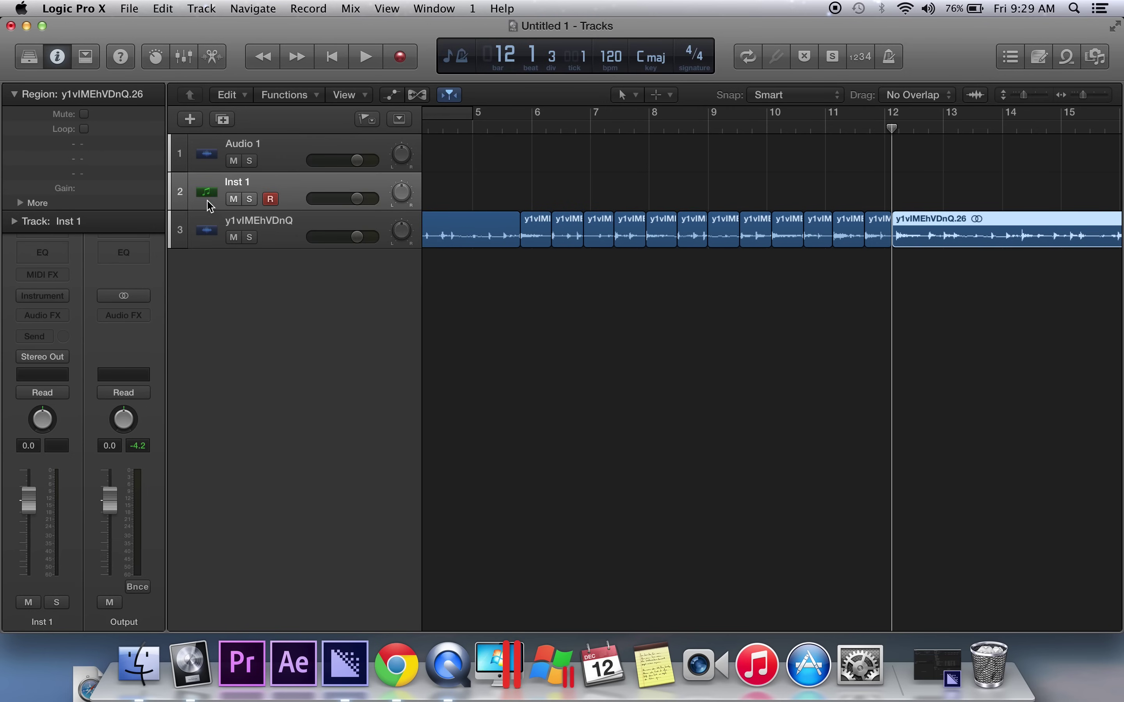
left_click_drag(219, 191, 221, 249)
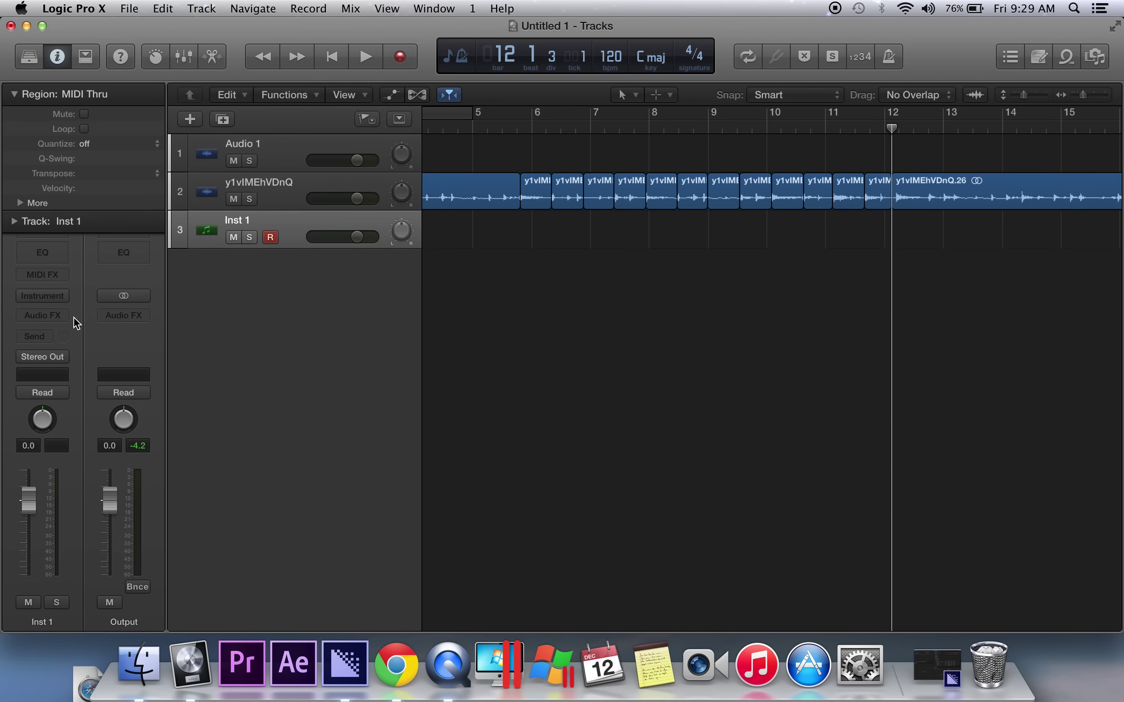
Load the EXS24 (Sampler) in stereo on Inst 1.
left_click(67, 295)
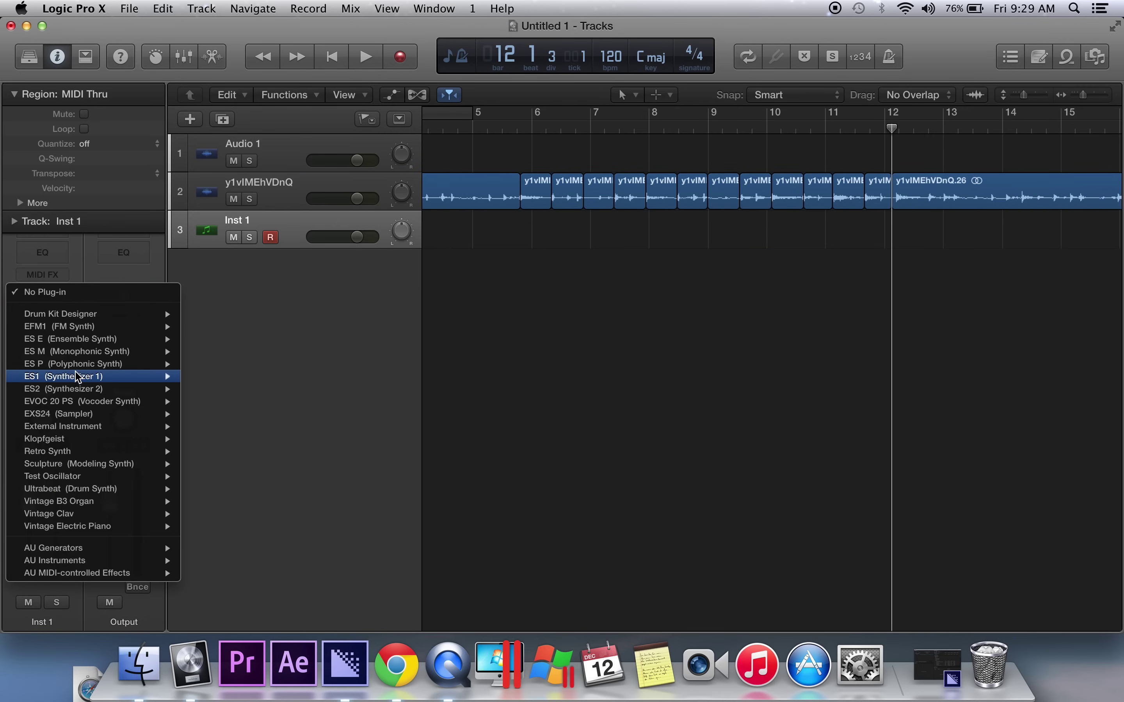
mouse_move(81, 416)
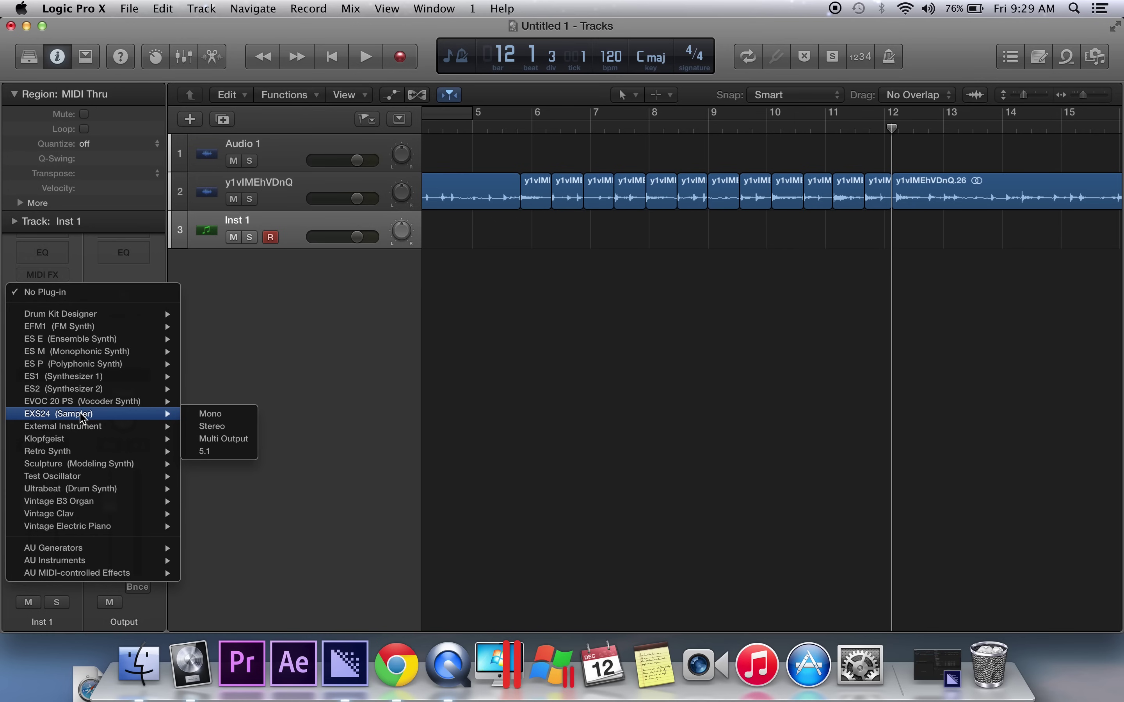
left_click(218, 426)
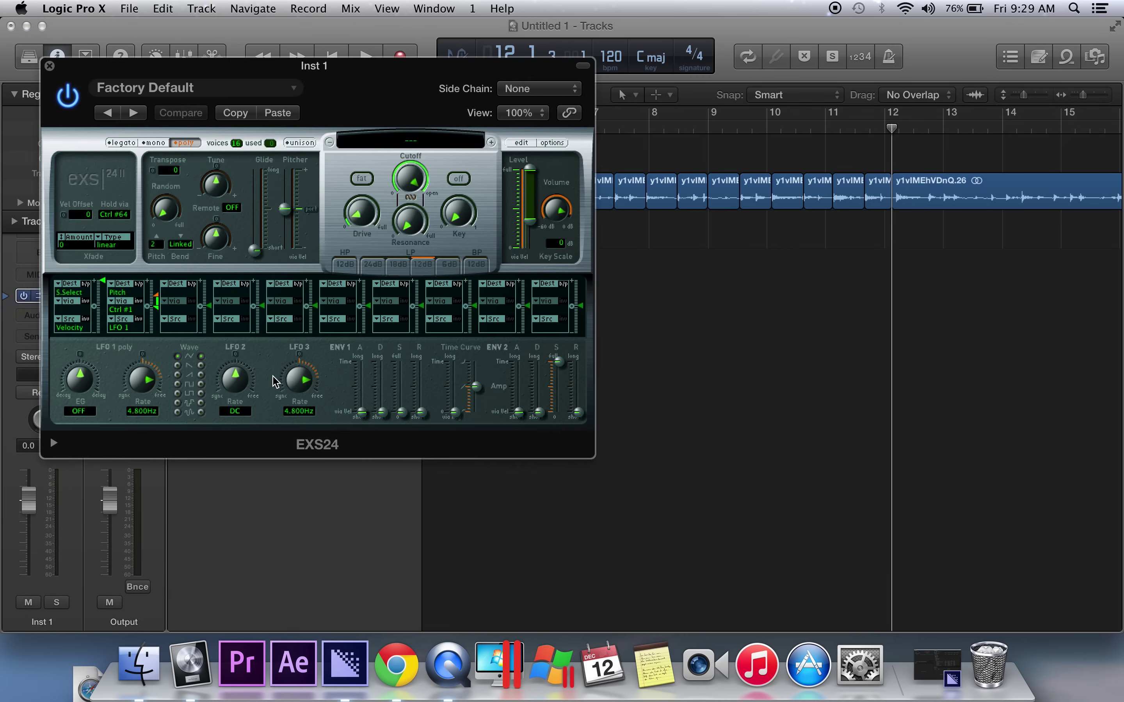
Open the EXS24 Instrument Editor and drag the twelve slices into its zone list.
left_click(521, 143)
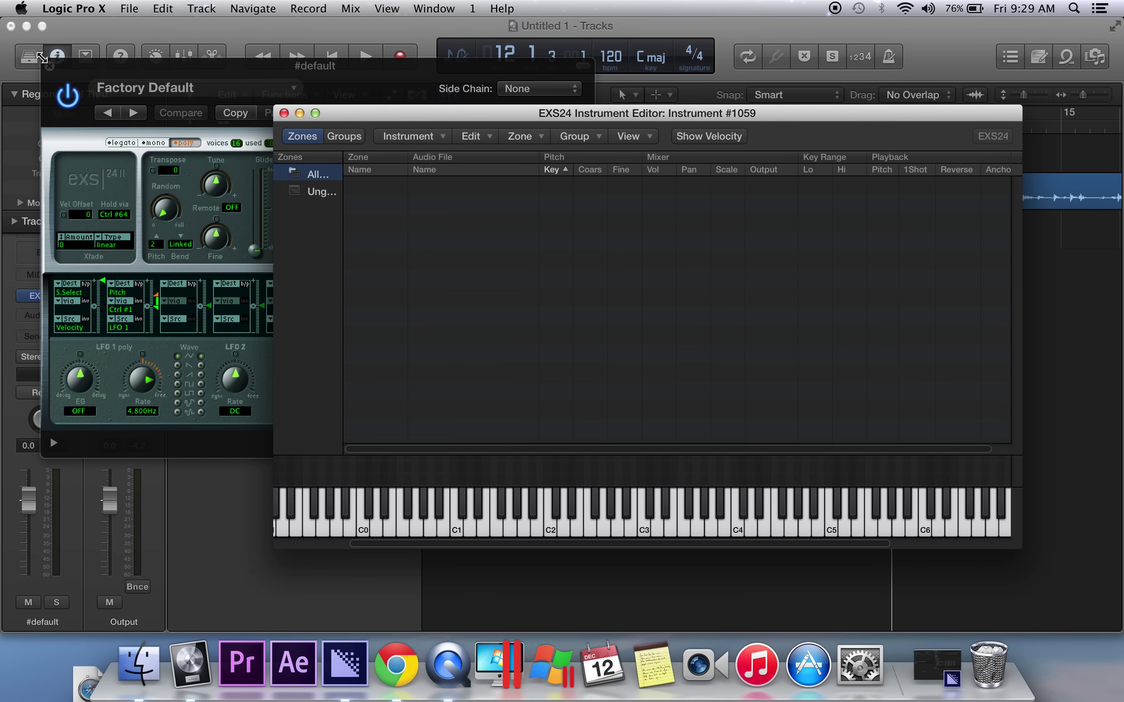
left_click(49, 65)
left_click_drag(389, 114, 319, 344)
left_click_drag(531, 144, 868, 234)
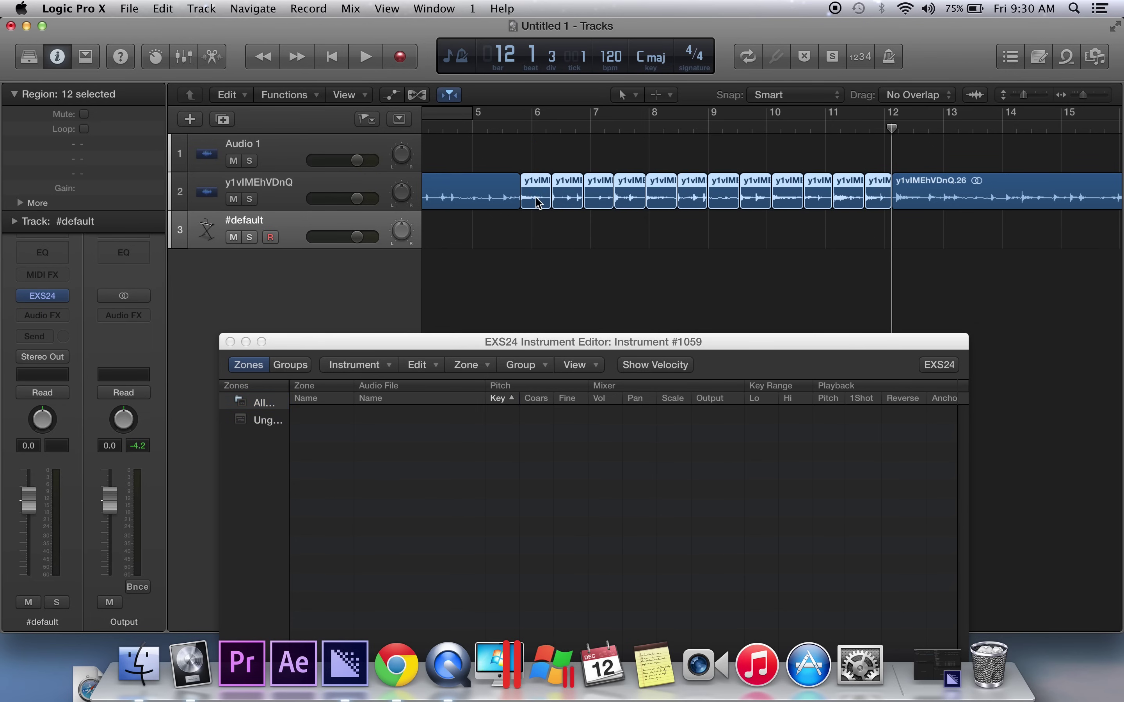
left_click_drag(538, 200, 535, 466)
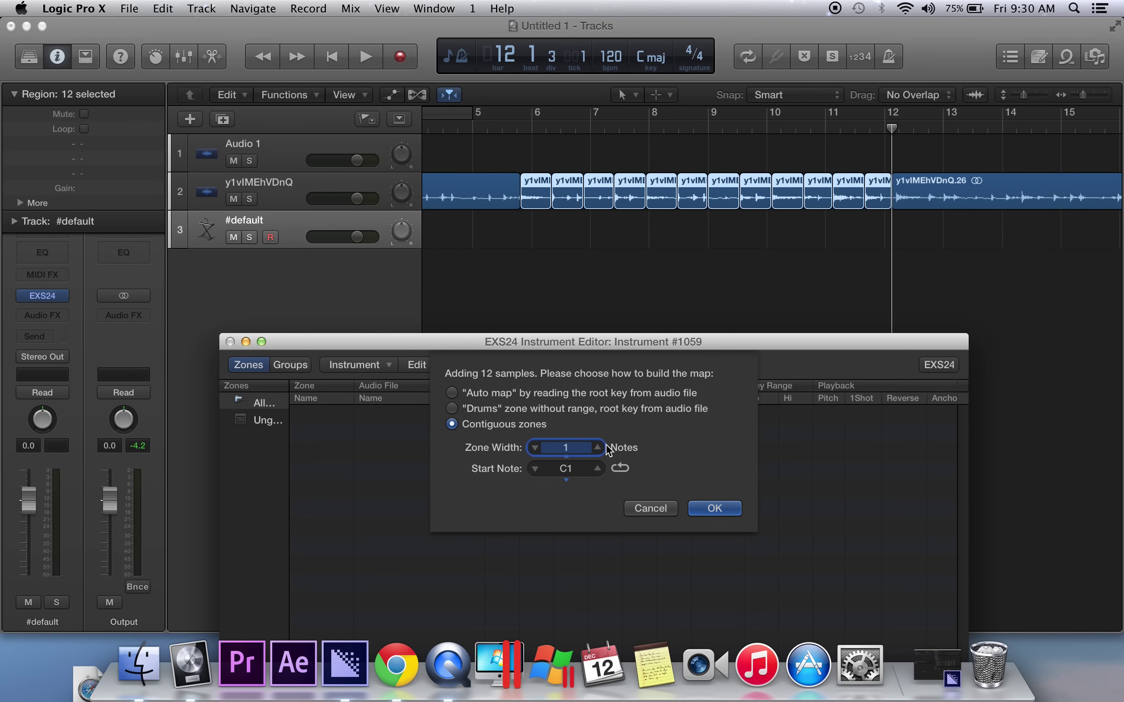
Confirm twelve zones C1–B1, create a new group, and move all zones into it.
left_click(716, 508)
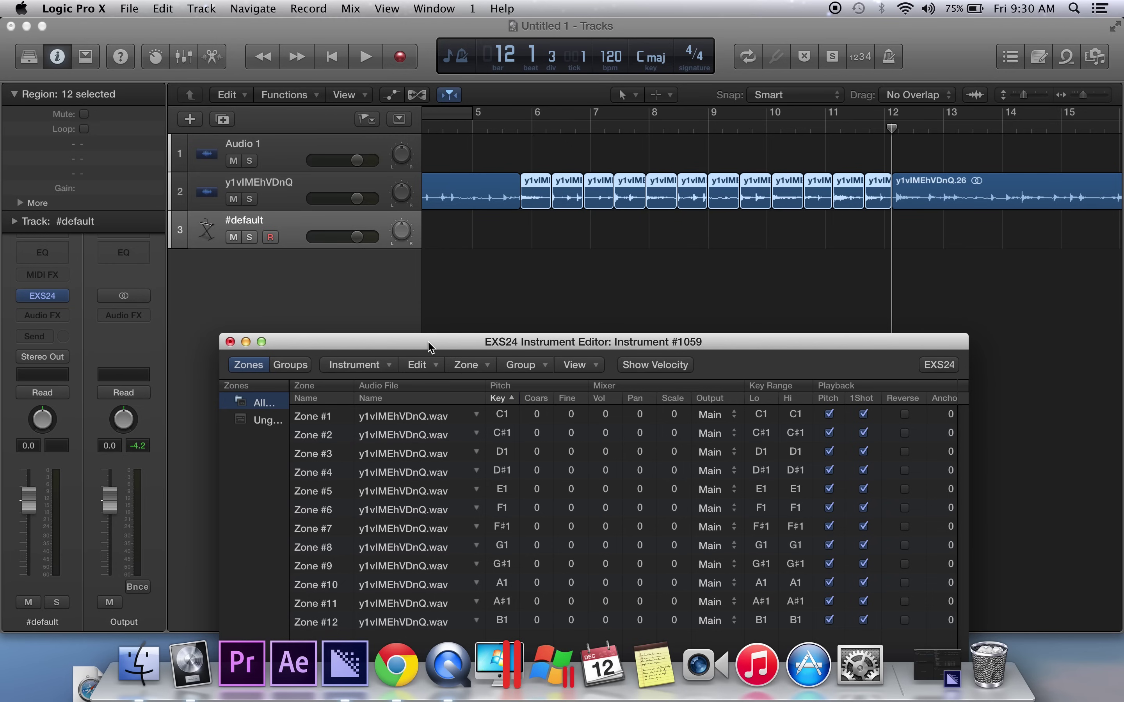
left_click_drag(428, 347, 432, 145)
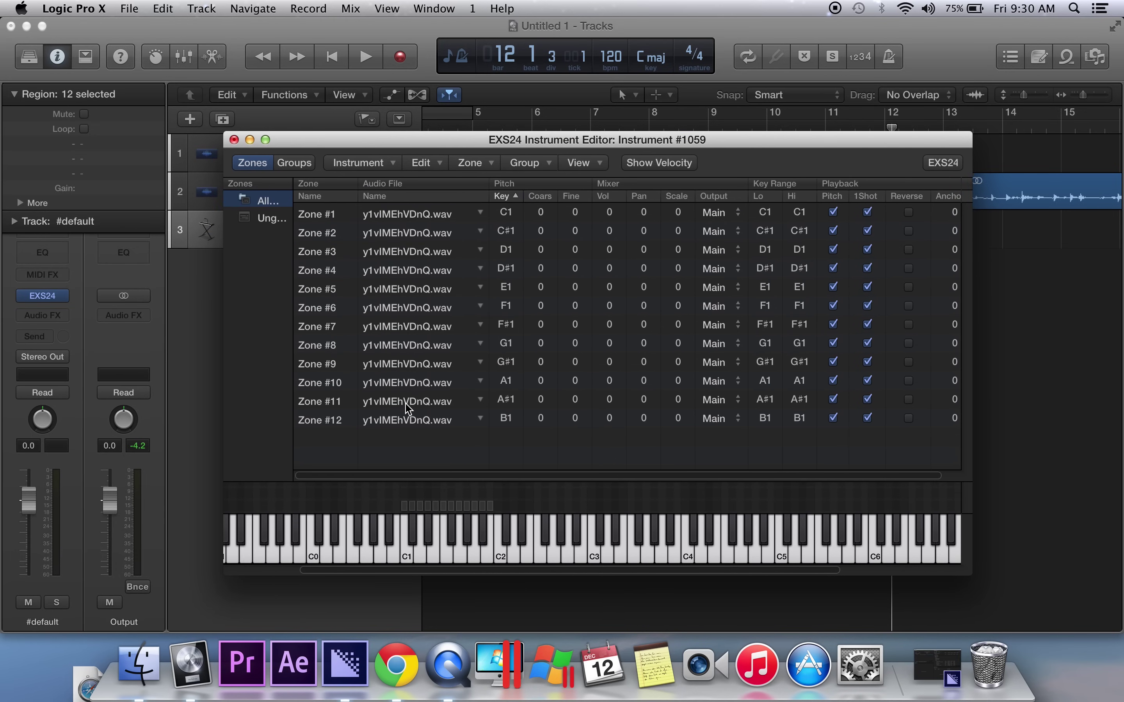
mouse_move(407, 408)
left_click(538, 165)
left_click(538, 181)
left_click(385, 292)
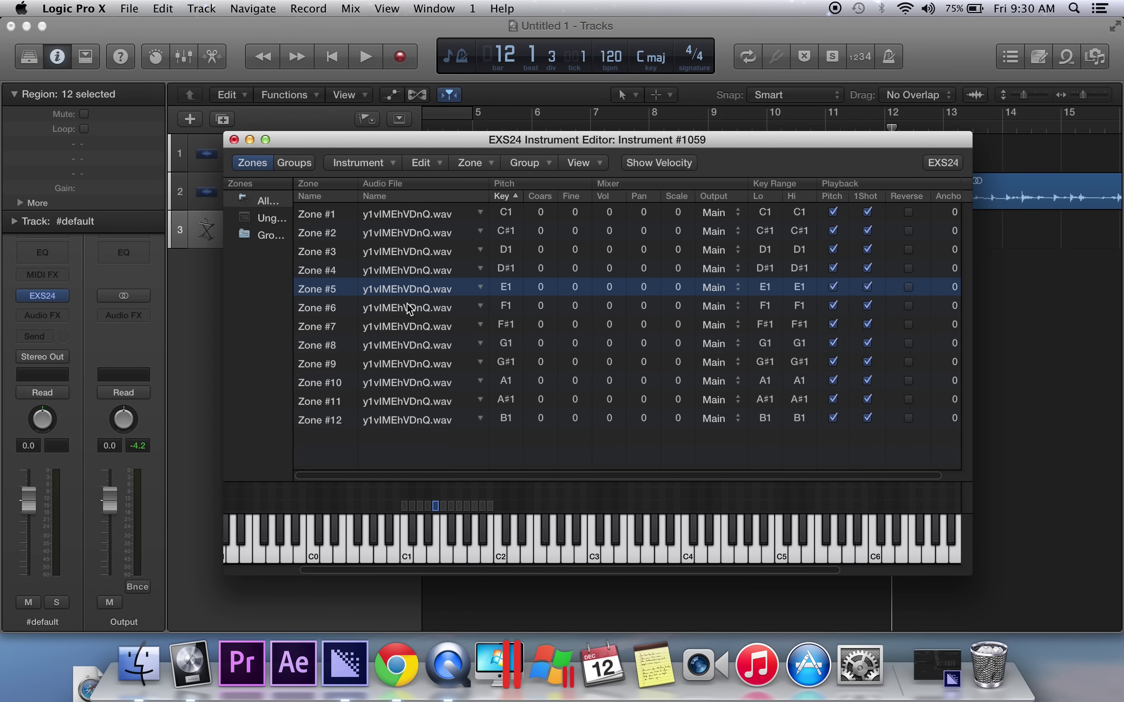
key("super+a")
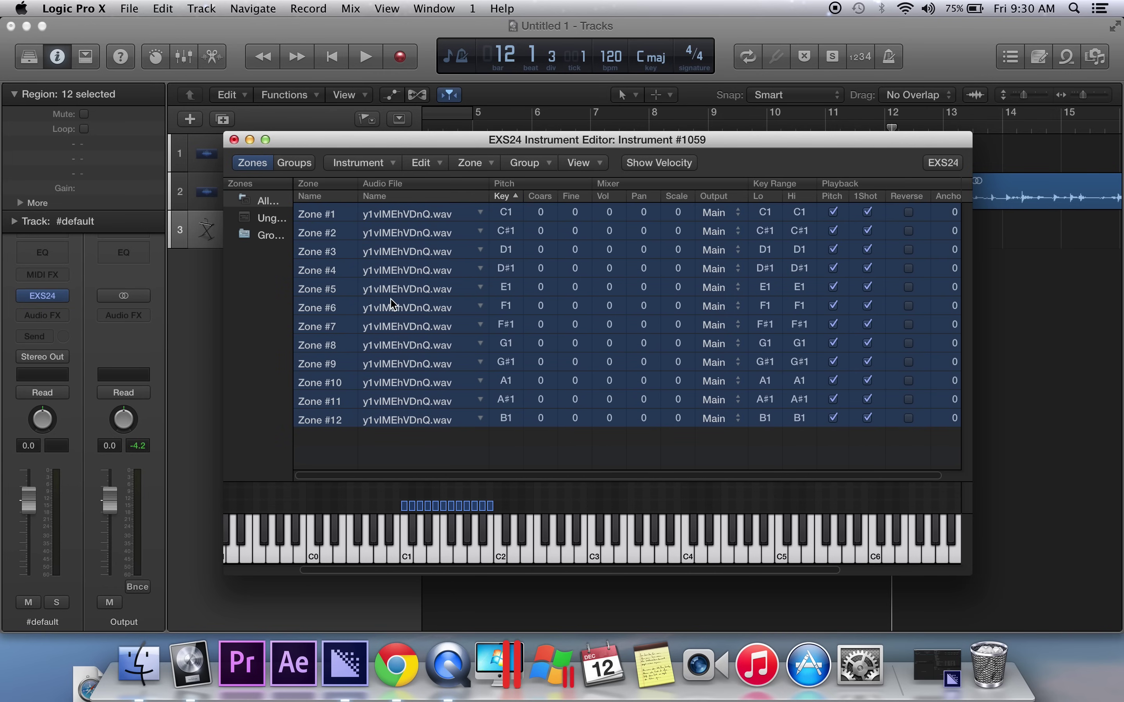
left_click_drag(385, 272, 268, 240)
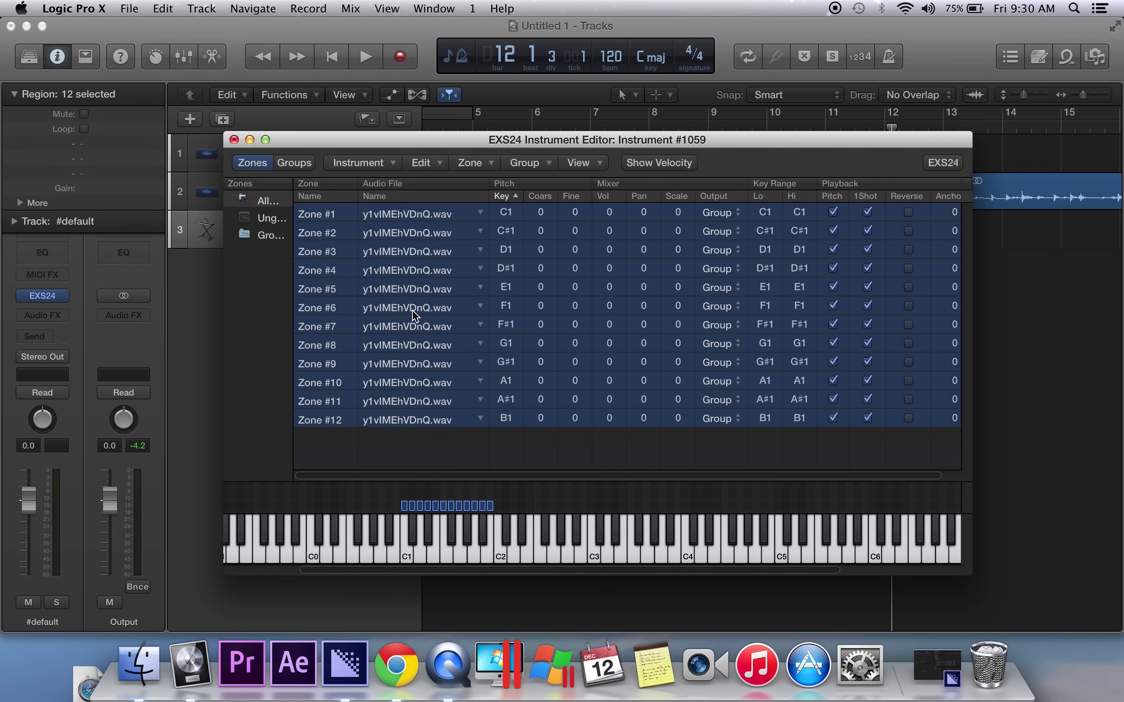
Change Group #2's polyphony from Max to 1 in the Groups view.
left_click(295, 163)
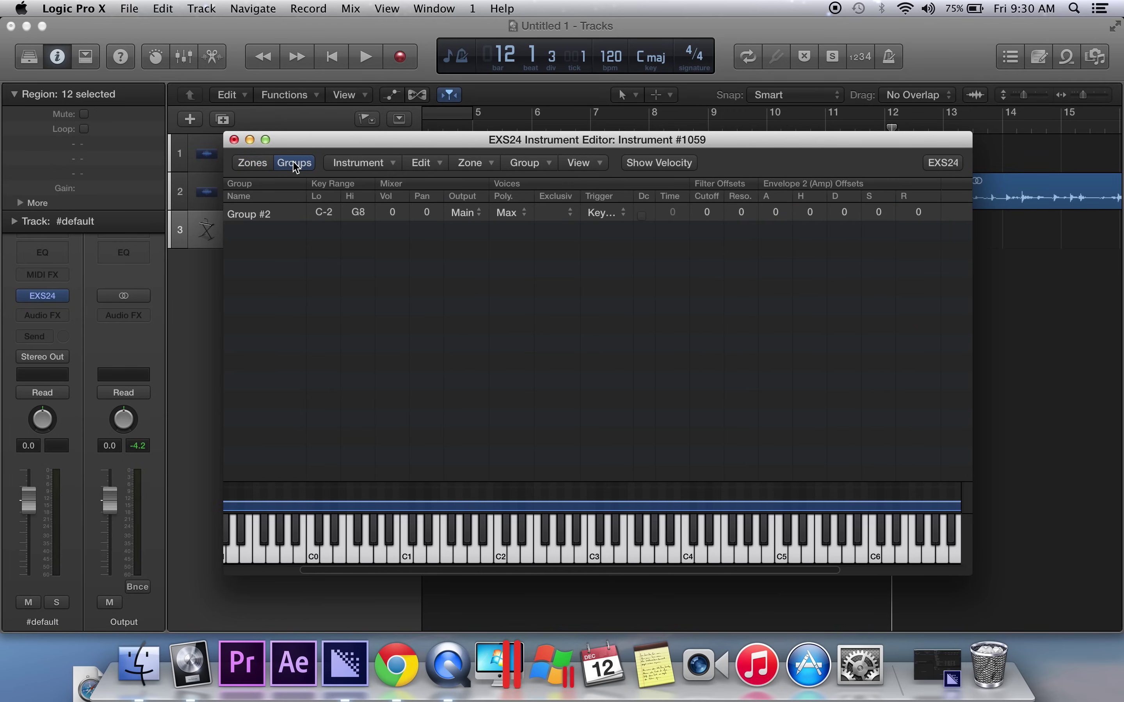
left_click(520, 216)
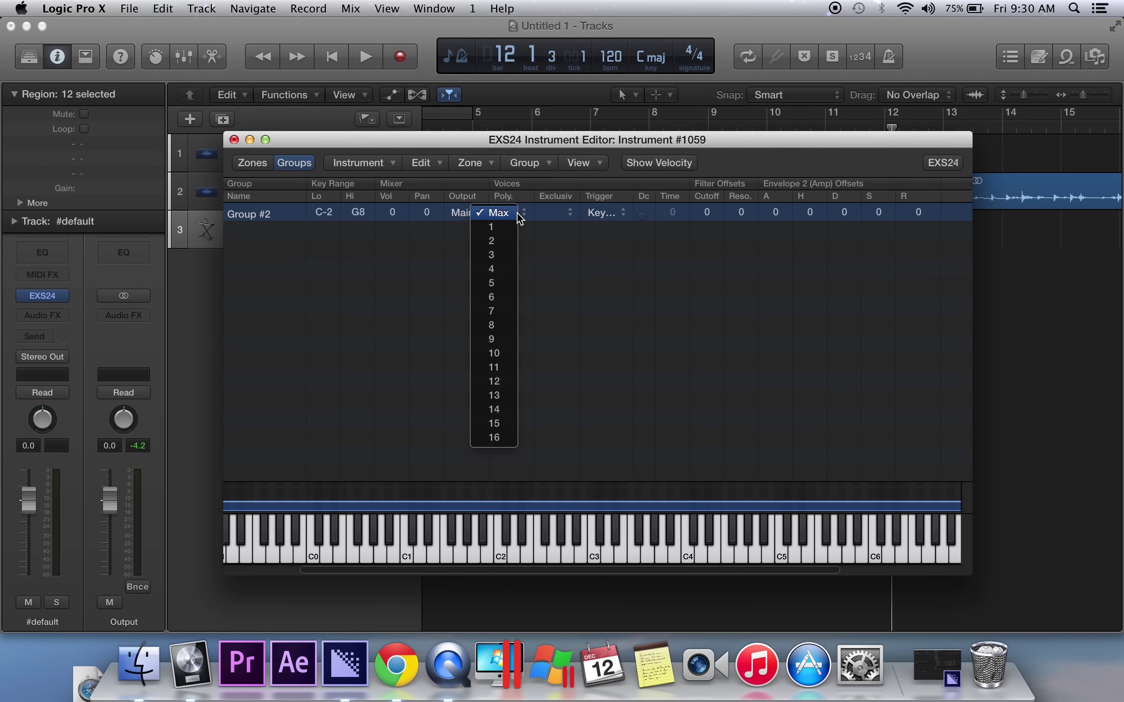
left_click(510, 226)
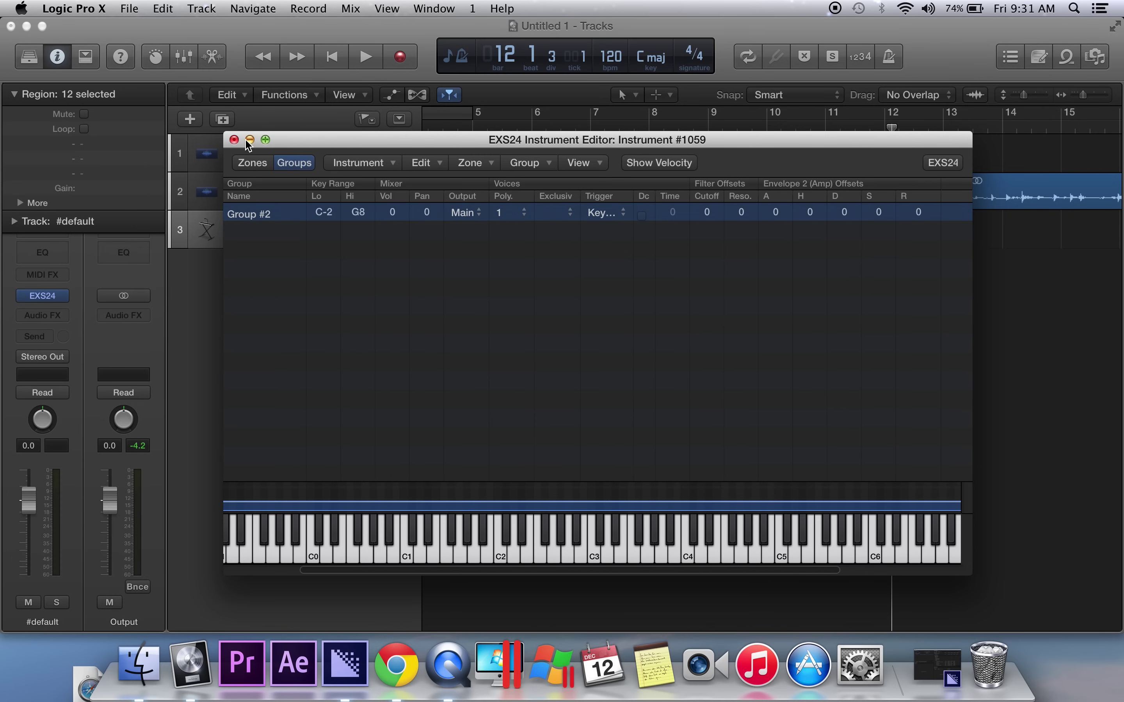
Save the EXS24 instrument as 'sample tutorial' via Instrument > Save As.
left_click(252, 164)
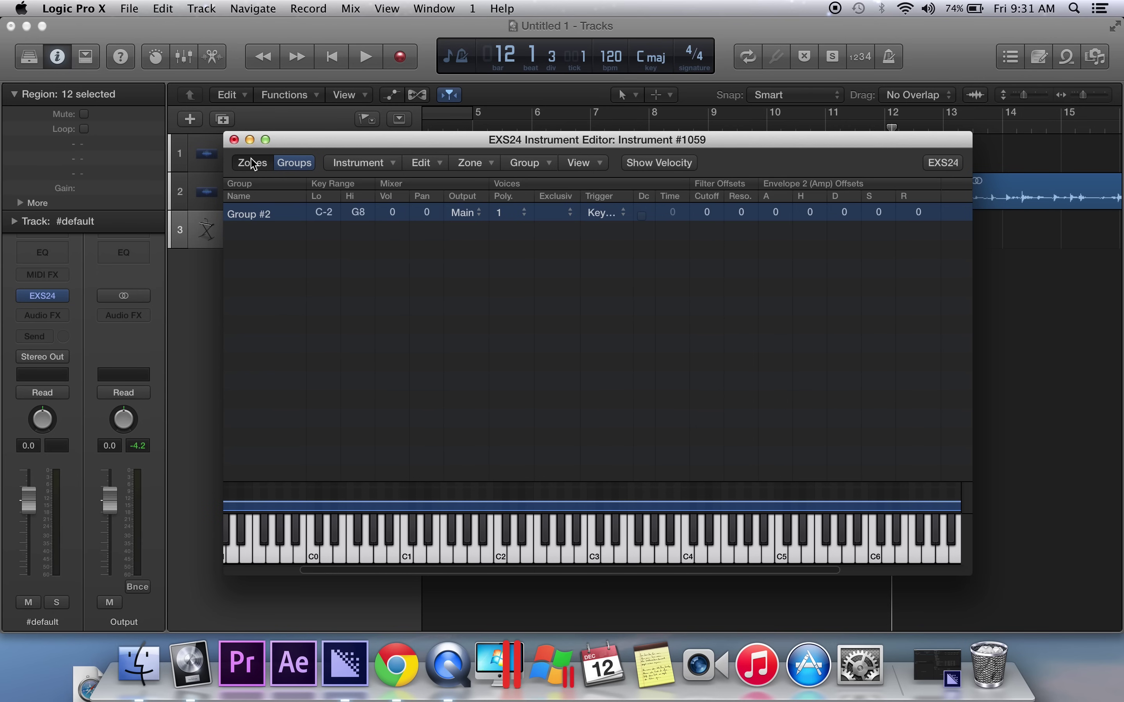
left_click(380, 163)
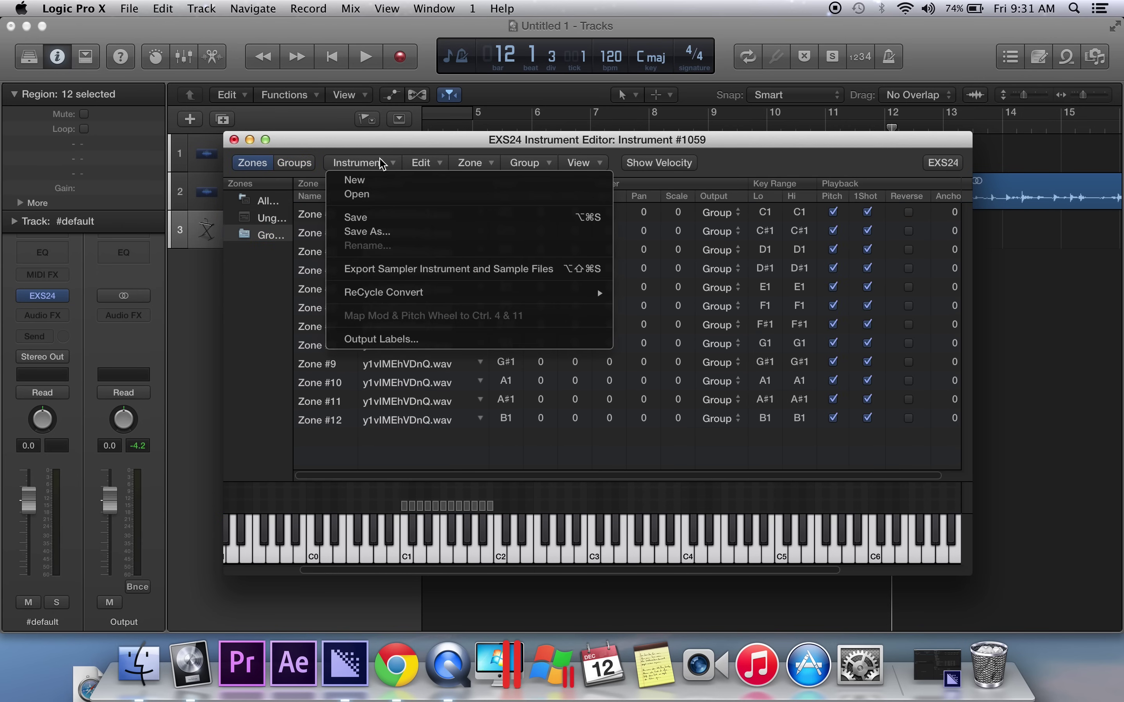
left_click(384, 234)
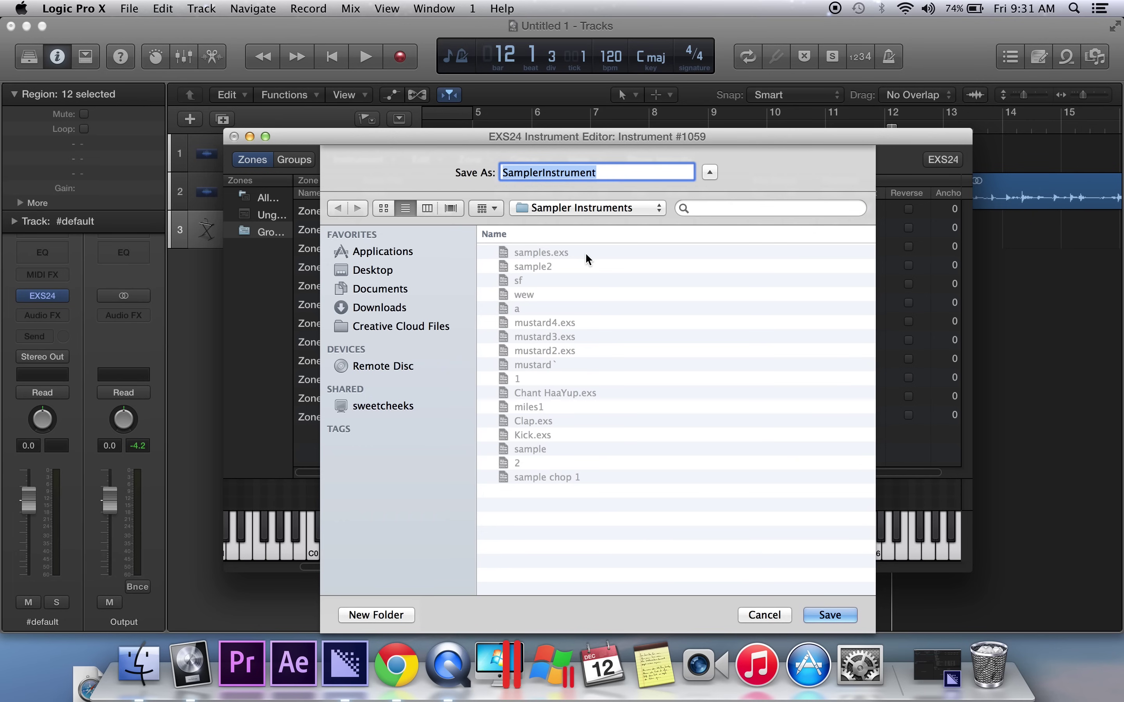
type("sample t")
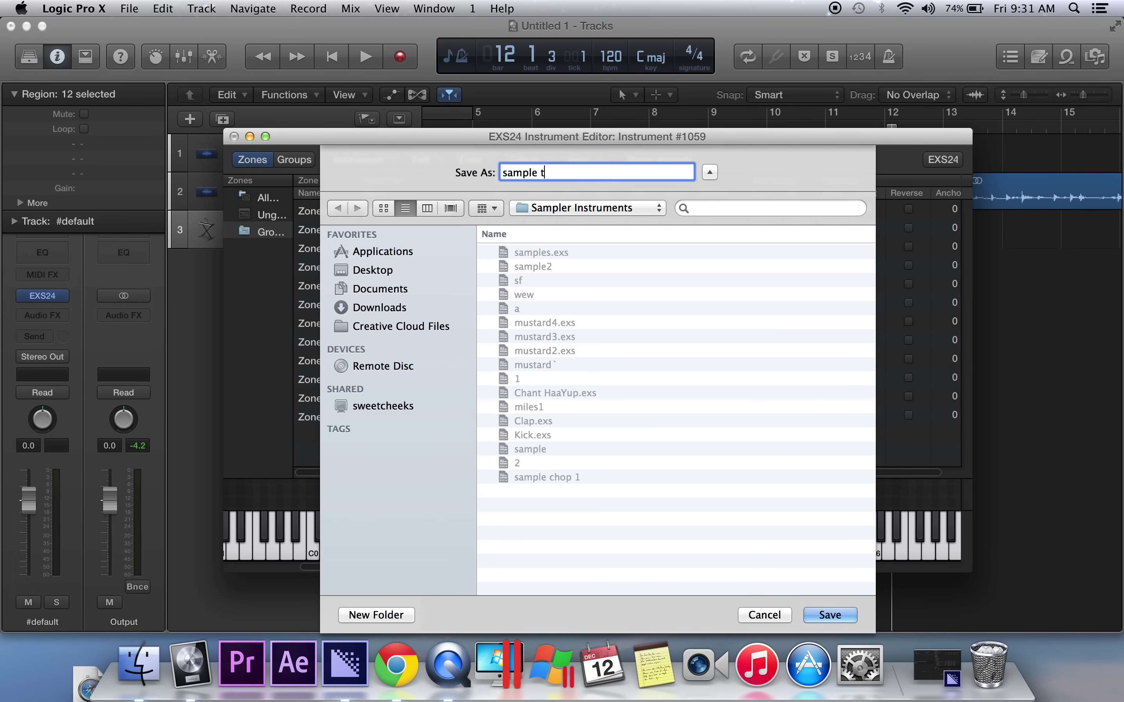
type("utorial")
key("Return")
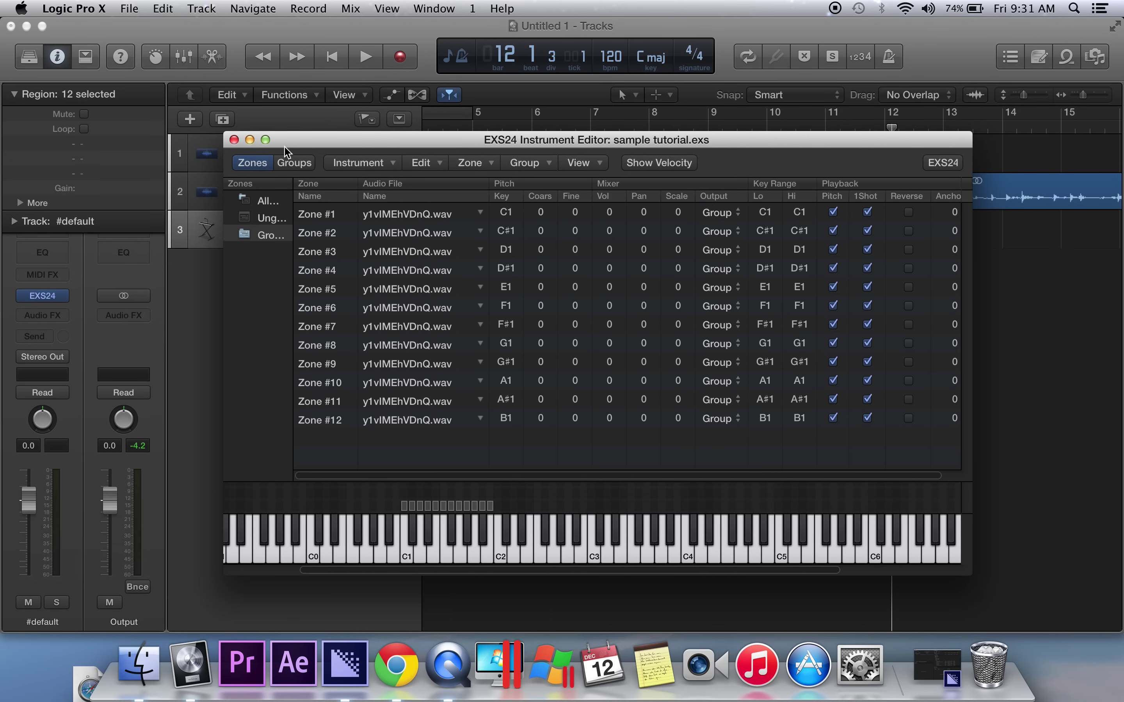
Minimize the EXS24 editor, open the keyboard in Musical Typing mode, then restore the editor.
left_click(249, 140)
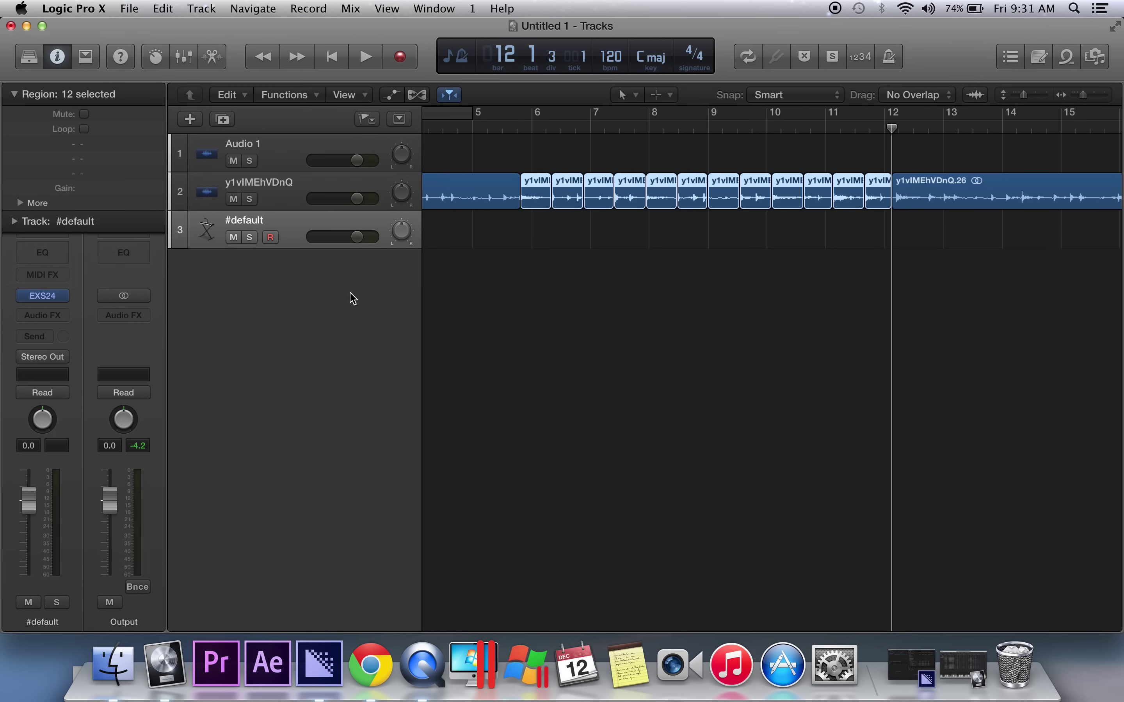
key("super+k")
left_click_drag(437, 359, 426, 206)
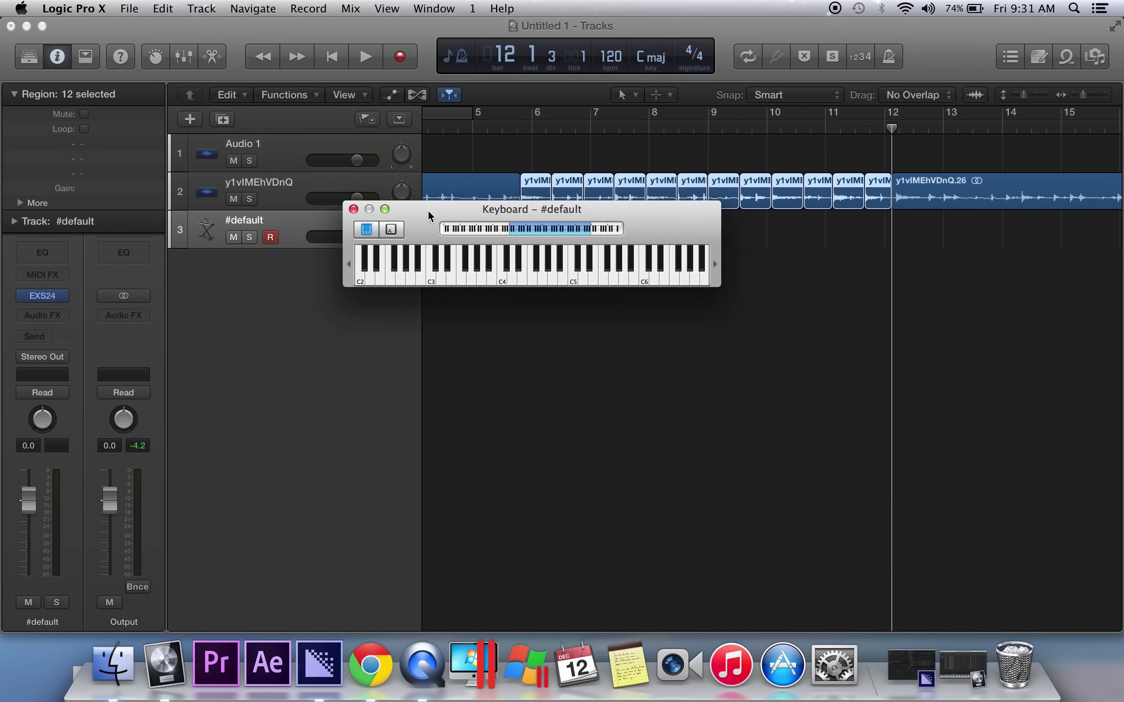
left_click(389, 227)
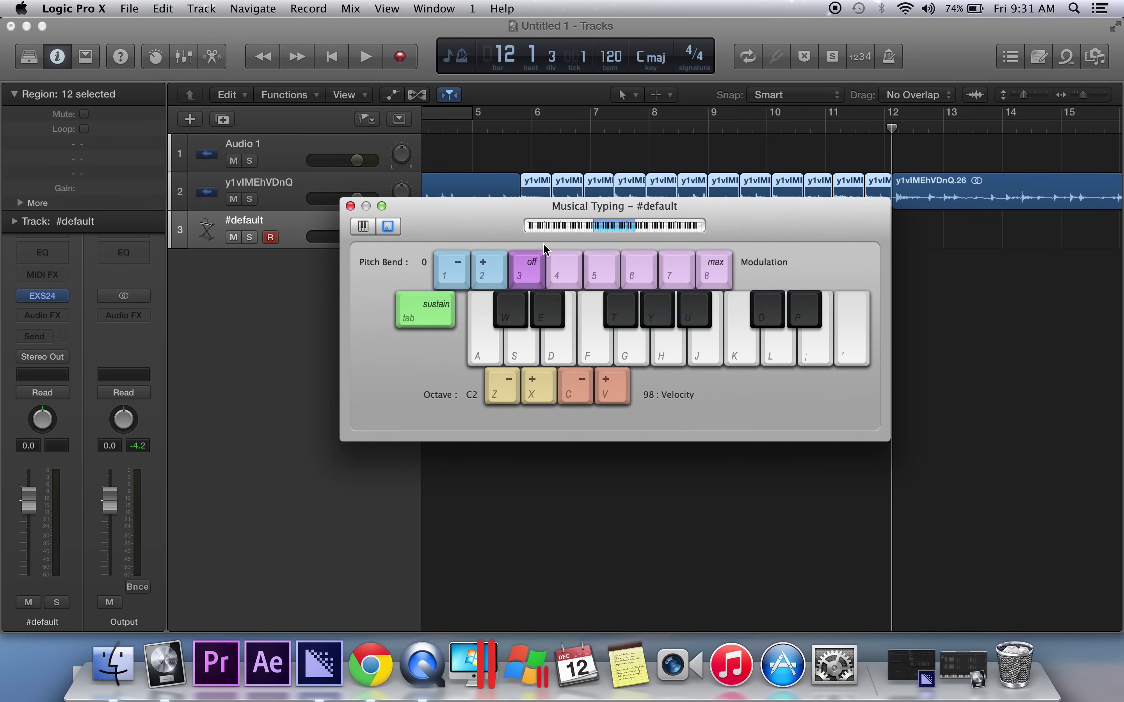
left_click_drag(501, 233, 452, 275)
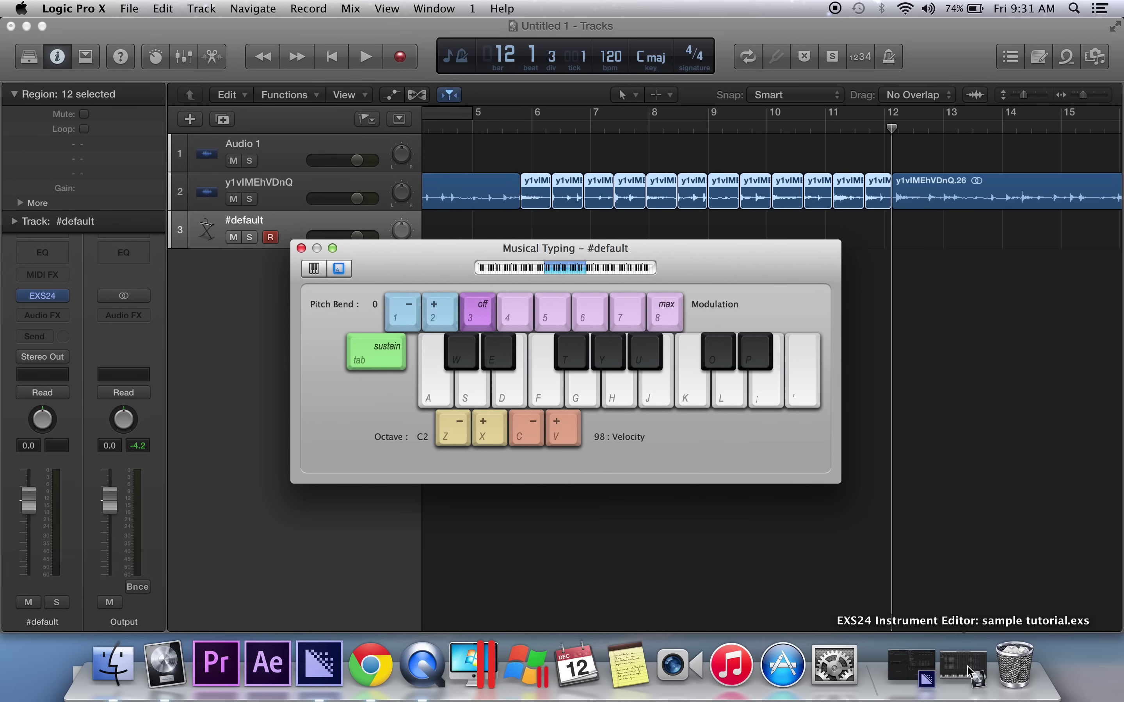
left_click(911, 669)
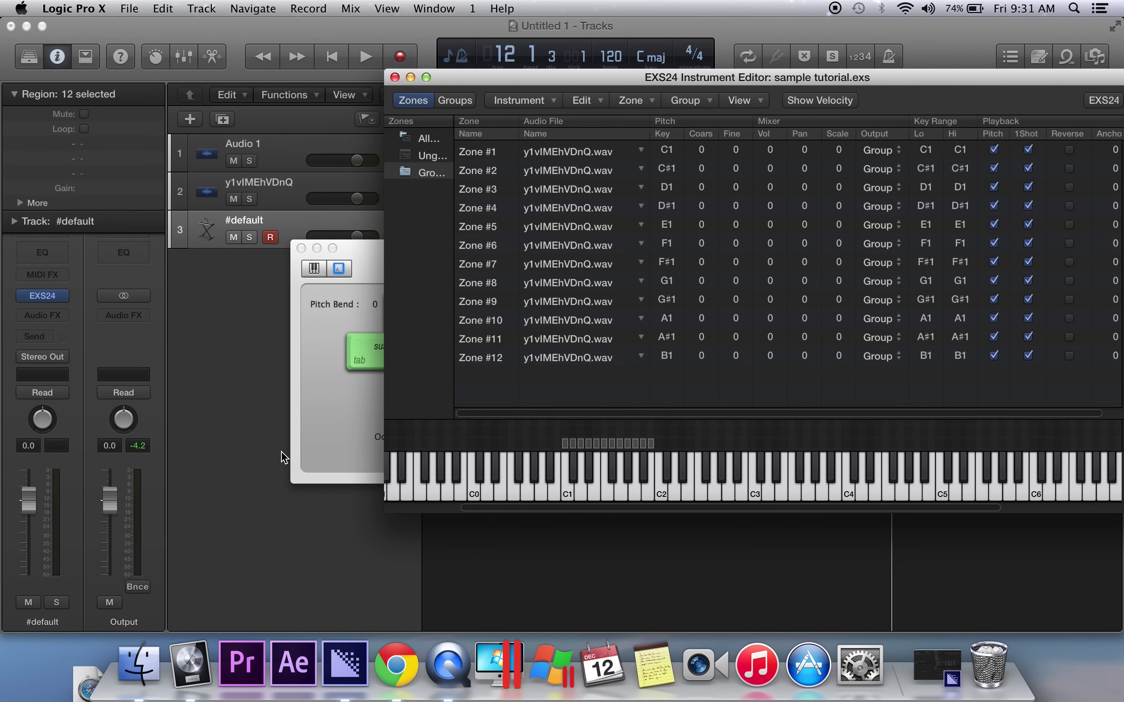
Bring Musical Typing forward and play several slices with the A–H keys.
left_click(336, 422)
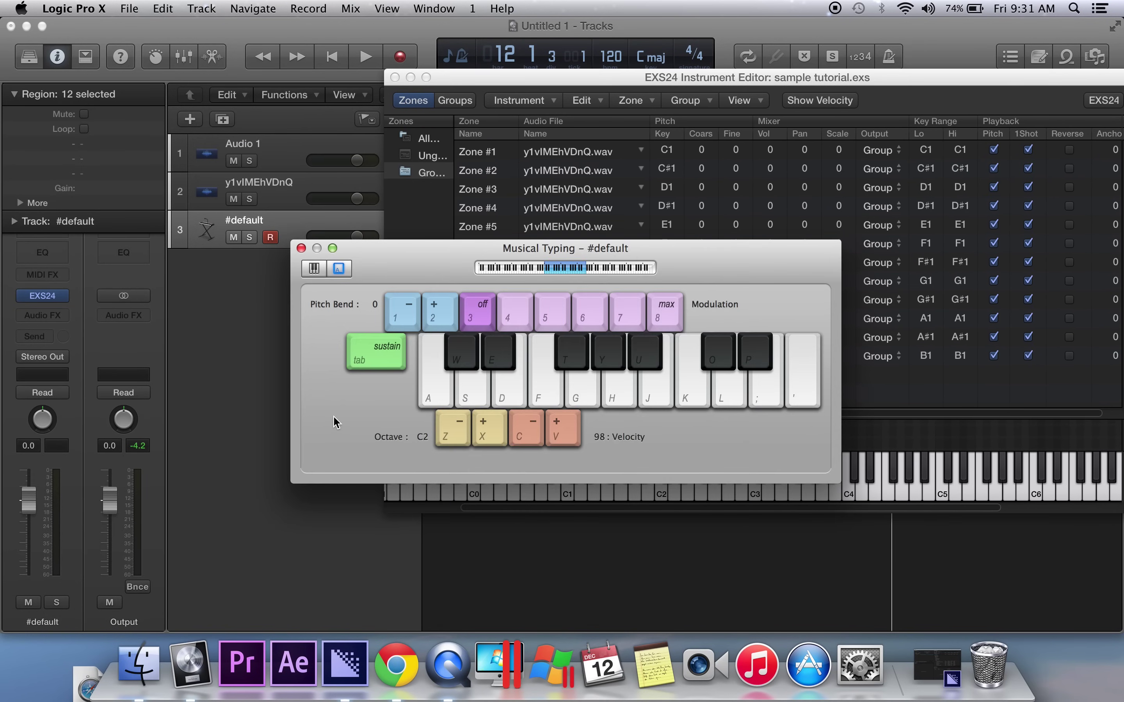
key("h")
key("g")
key("f")
key("s")
key("d")
key("a")
Shift the octave down to C1 and trigger Zones 1–5 with A, W, S, E, D.
key("z")
key("a")
key("s")
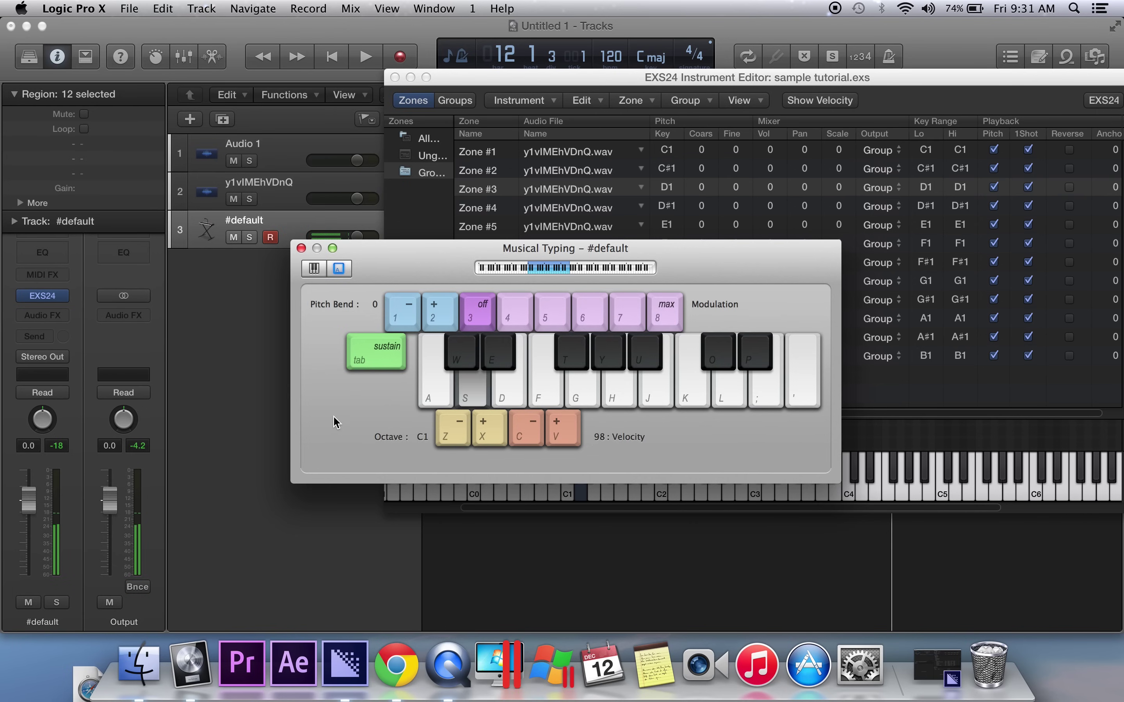
key("d")
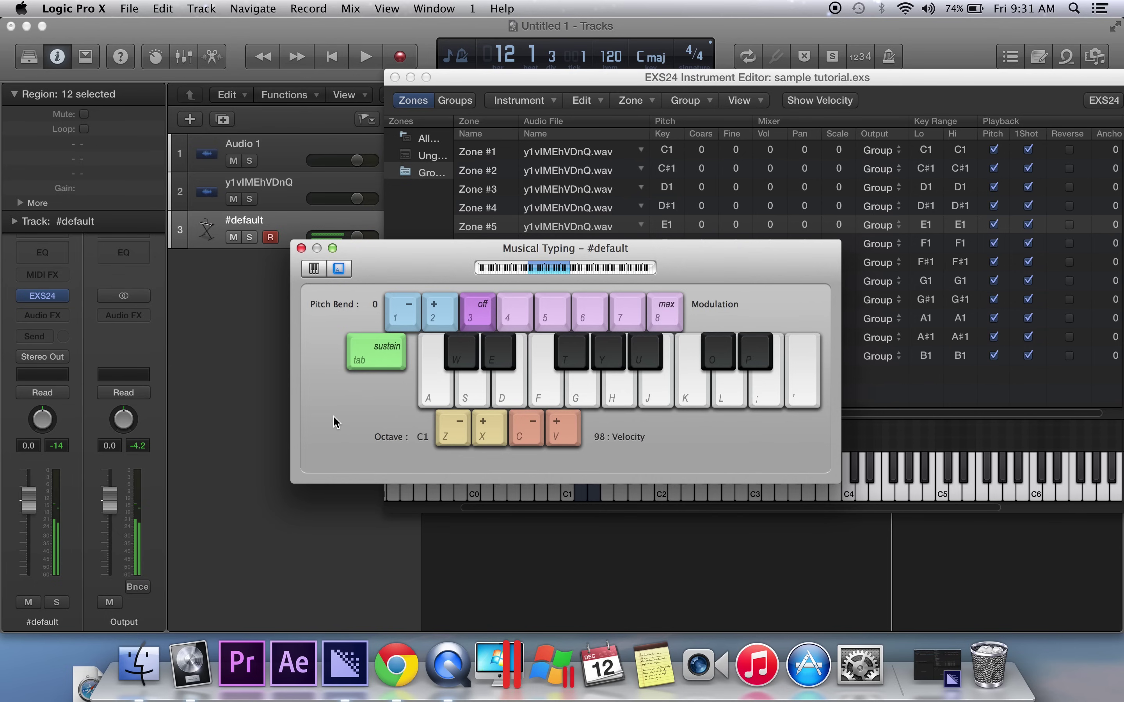
key("s")
key("s")
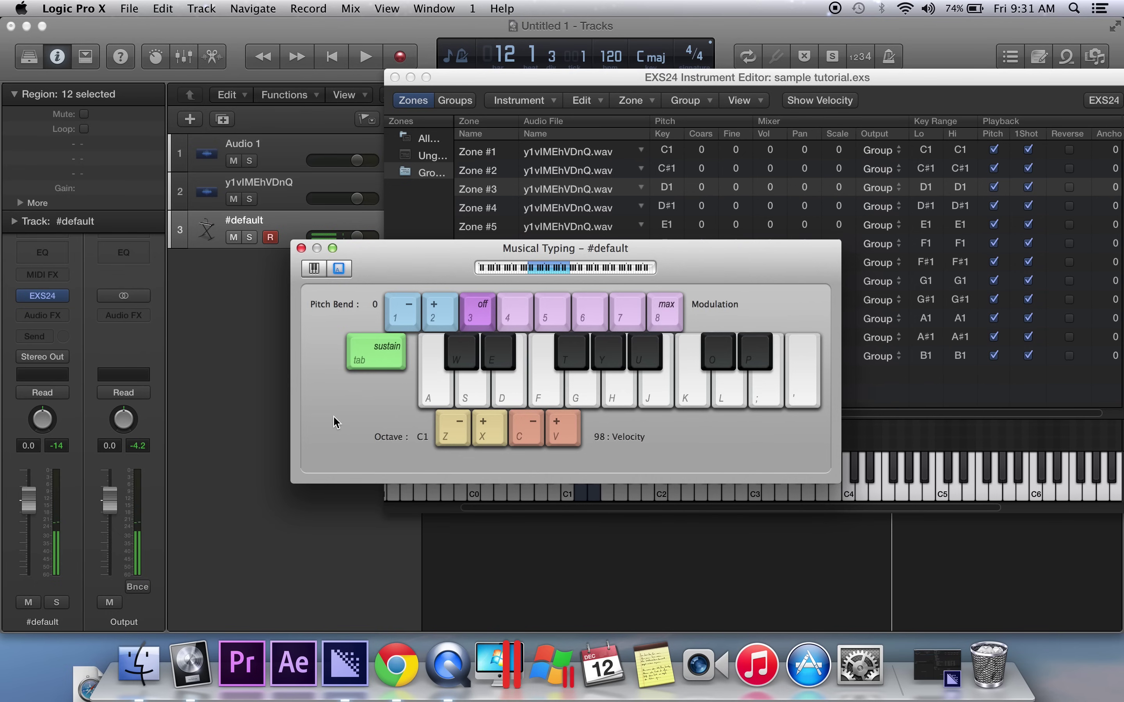
key("a")
key("a")
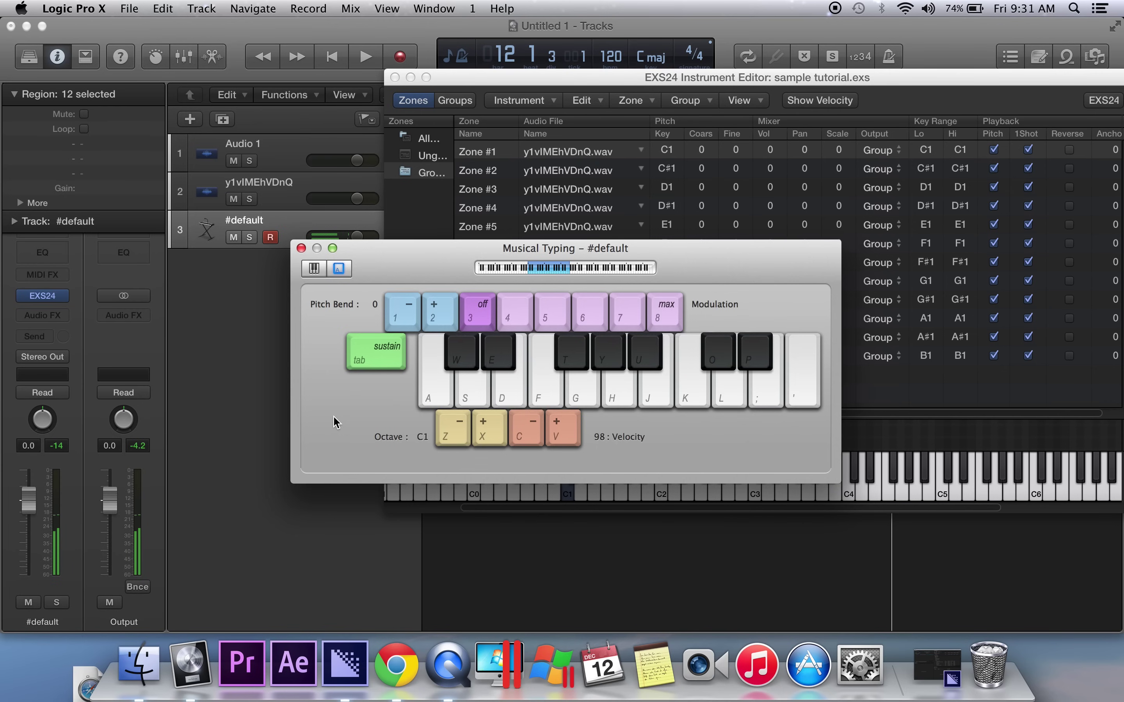
key("w")
key("s")
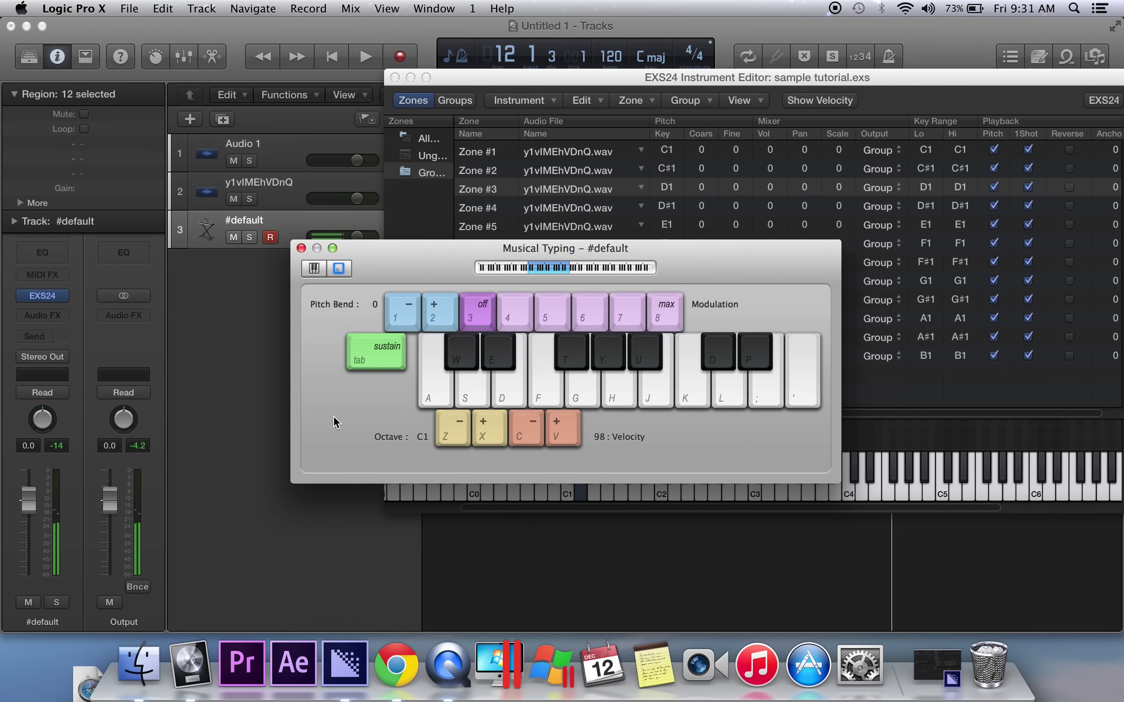
key("w")
key("s")
key("e")
key("d")
Drop the octave to C0 and play notes with the F, H, J, K, O, L, P keys.
key("z")
key("f")
key("h")
key("j")
key("k")
key("k")
key("k")
key("o")
key("l")
key("p")
key("k")
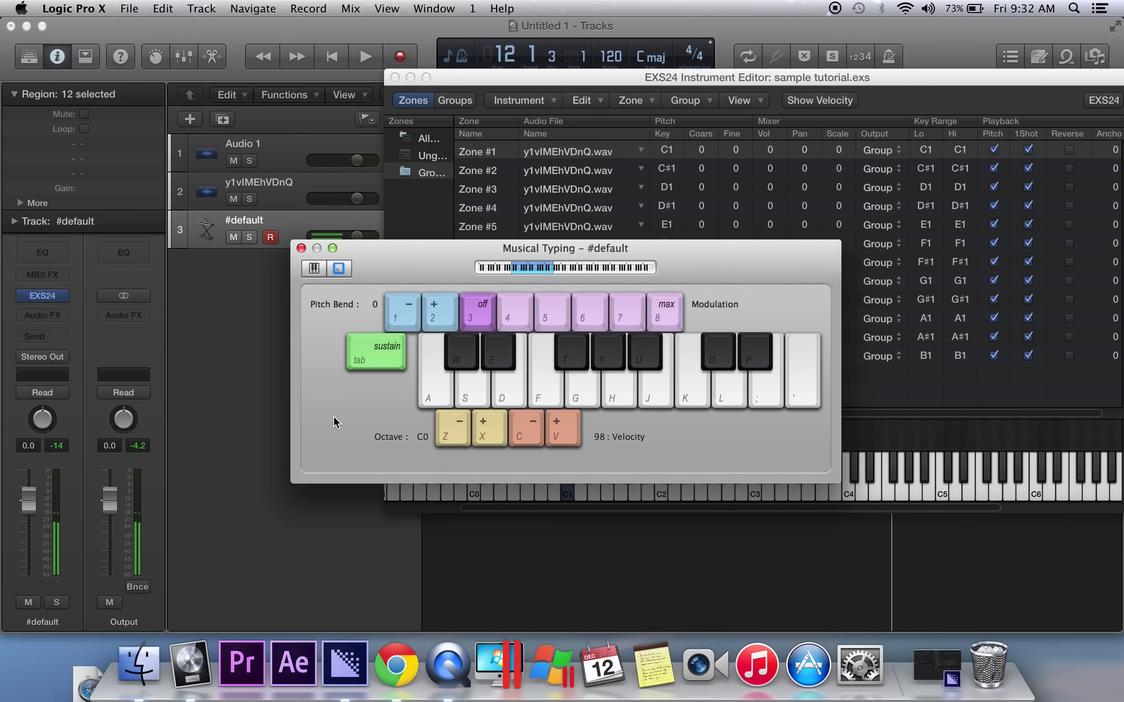
Play a pattern across Zones 1–5 using the K, O, L, P and semicolon keys.
key("o")
key("l")
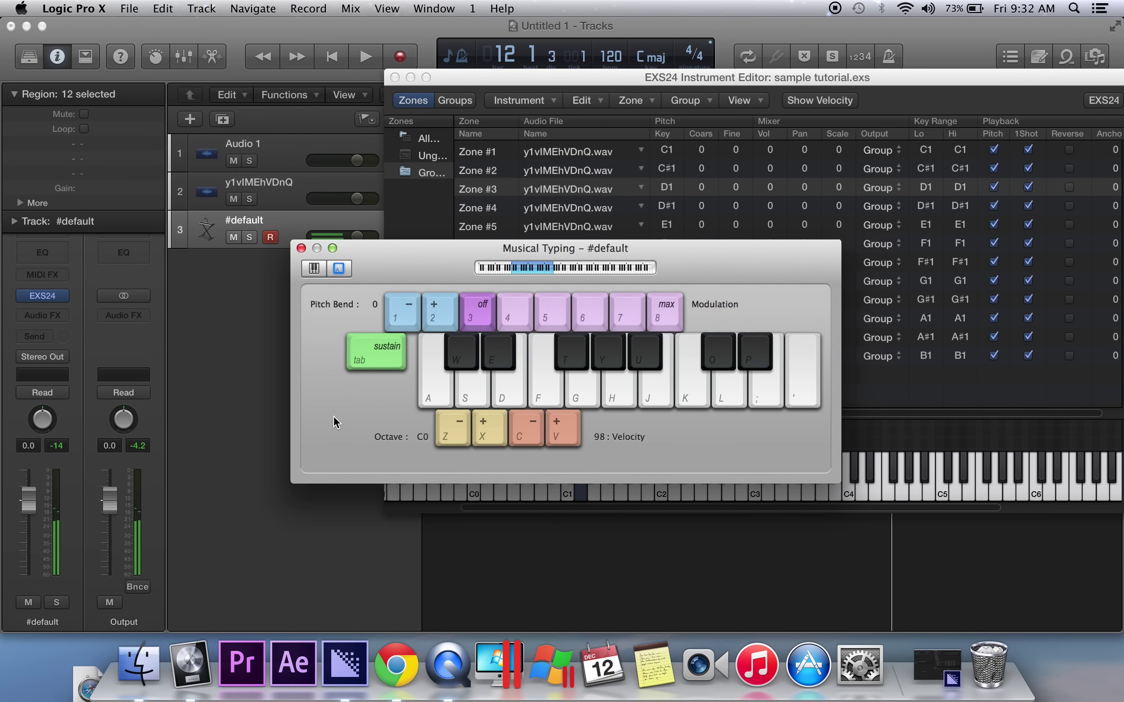
key("o")
key("k")
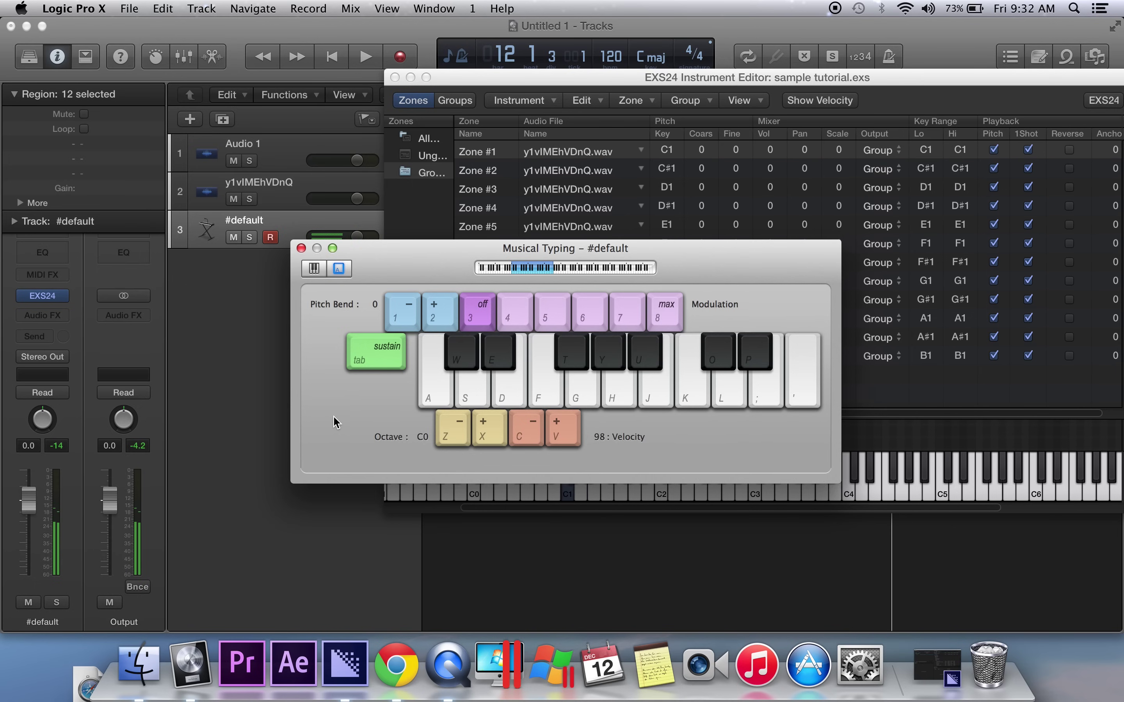
key("o")
key("l")
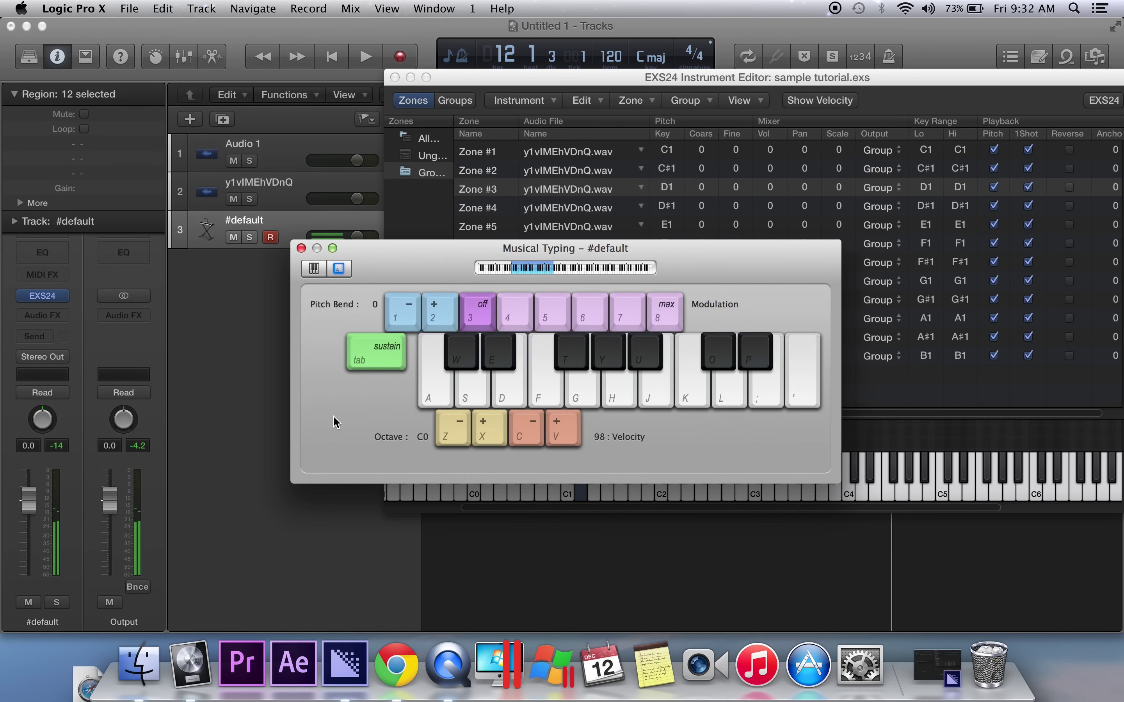
key("p")
key("semicolon")
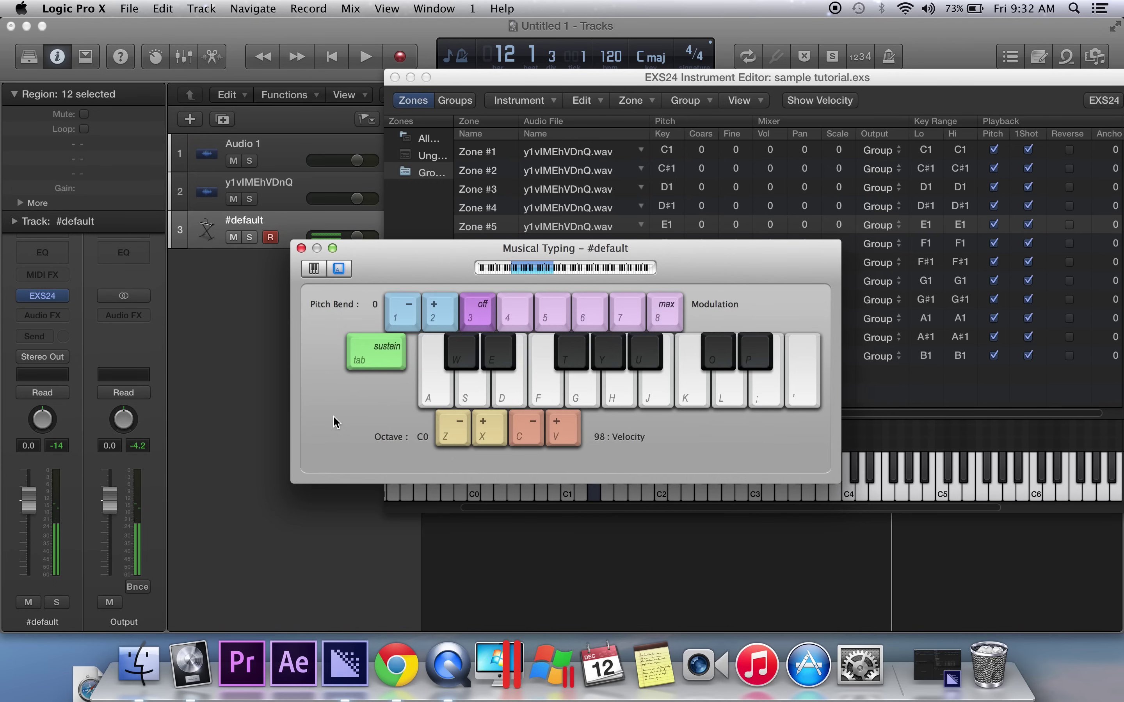
key("p")
key("semicolon")
Play D#1 on Musical Typing to trigger Zone #4 of the sample tutorial instrument.
key("p")
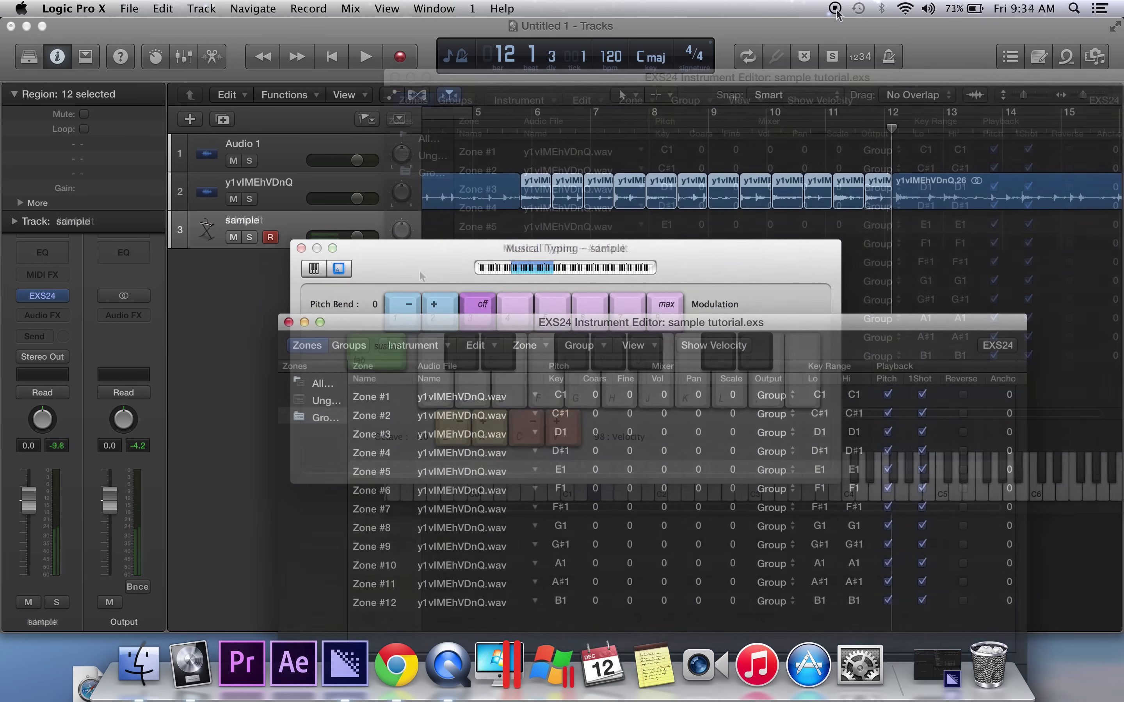